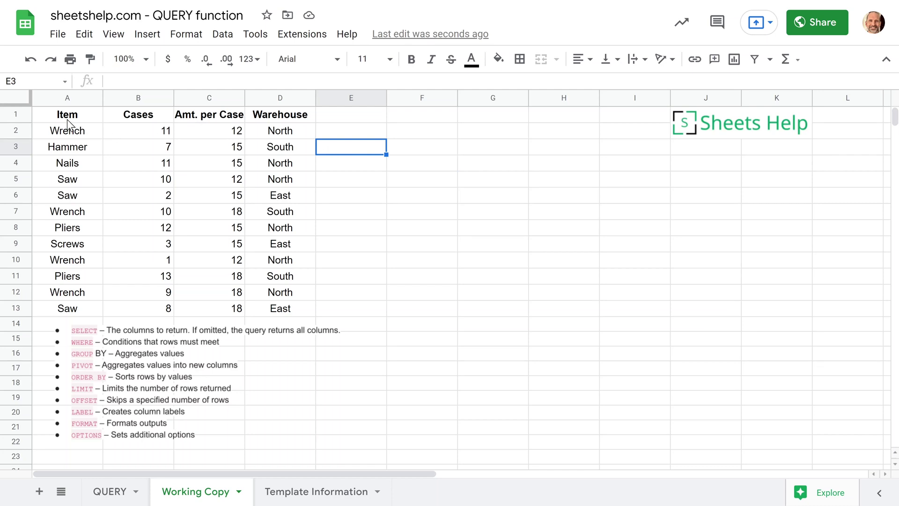
# Start a QUERY formula in F1 using A1:D13 as its data range.
pyautogui.moveTo(68, 121); pyautogui.dragTo(298, 304)
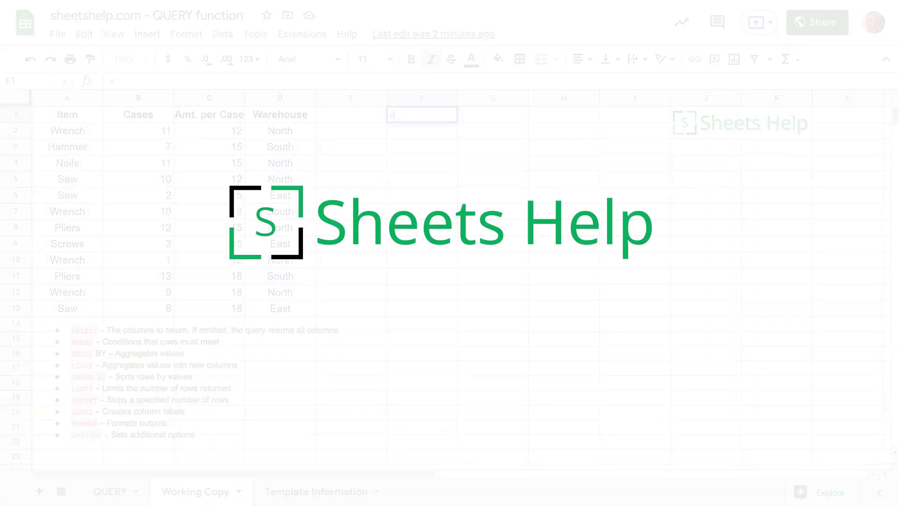
pyautogui.write('QU')
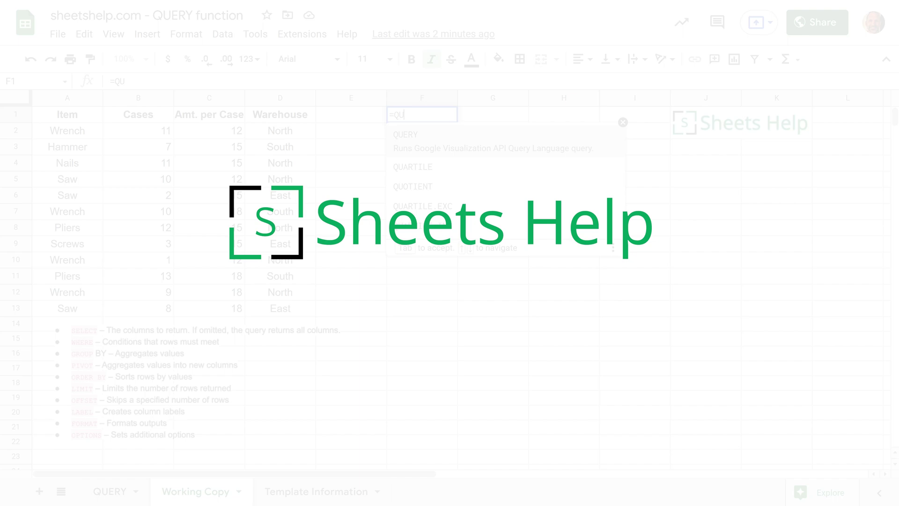
pyautogui.write('ERY')
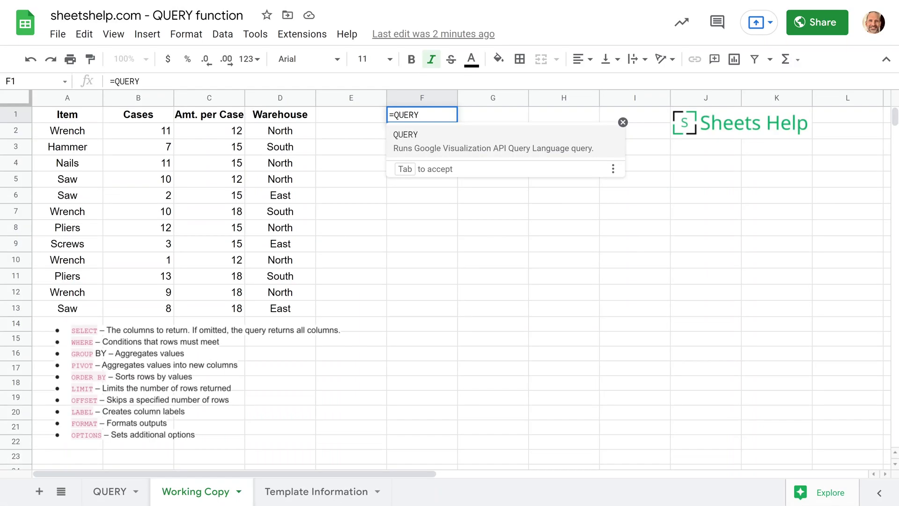
pyautogui.write('(')
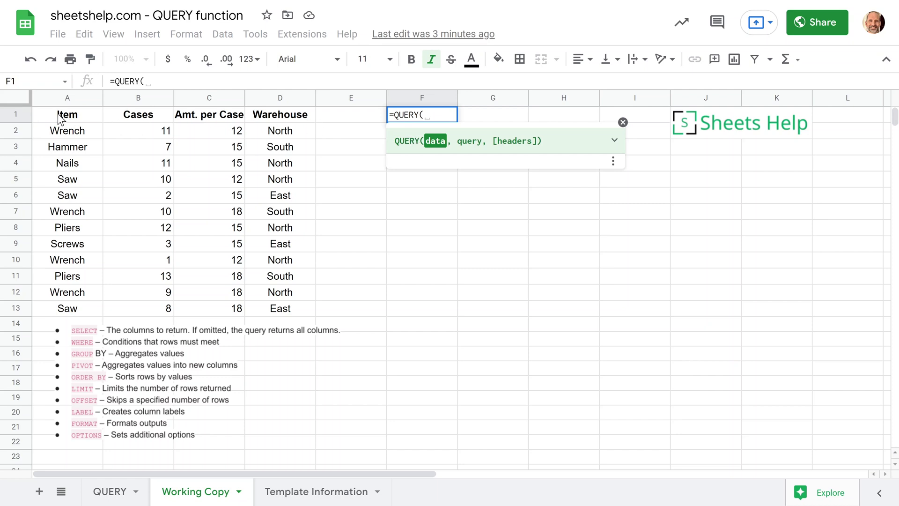
pyautogui.moveTo(60, 118); pyautogui.dragTo(236, 260)
pyautogui.moveTo(269, 300); pyautogui.dragTo(280, 313)
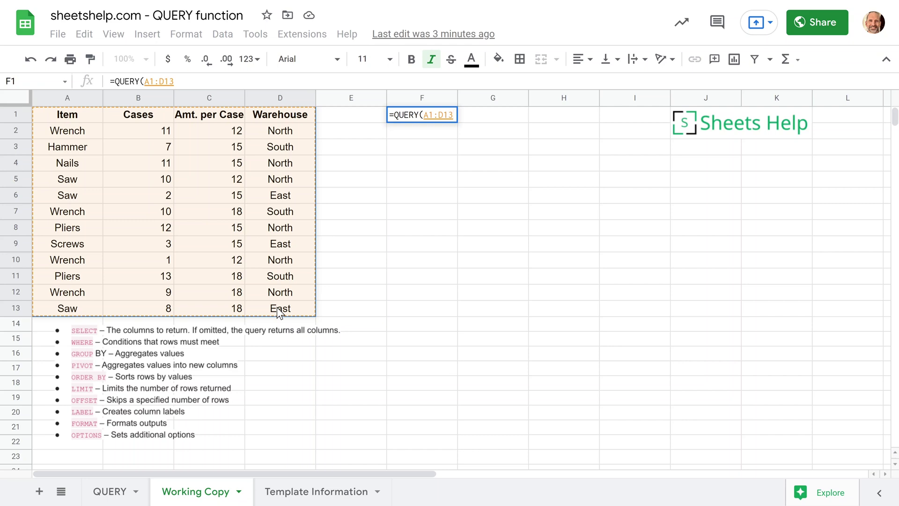
pyautogui.write(',')
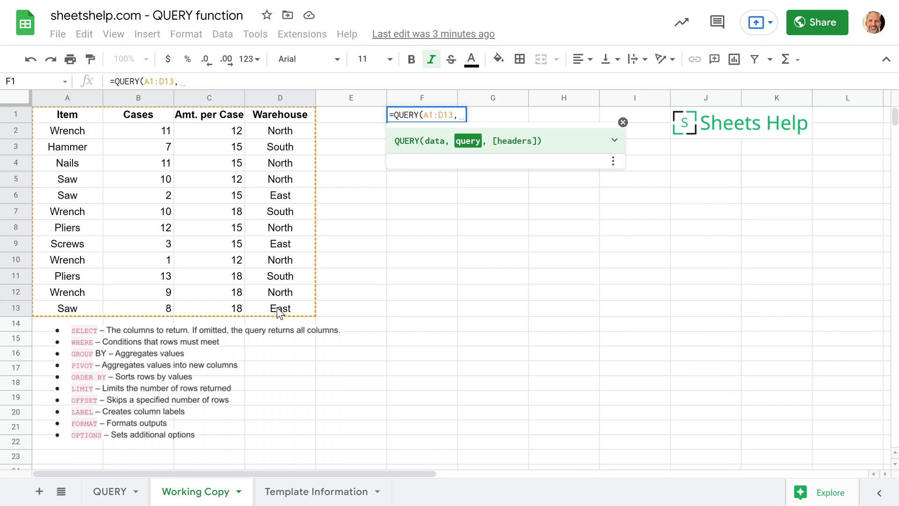
pyautogui.write('""')
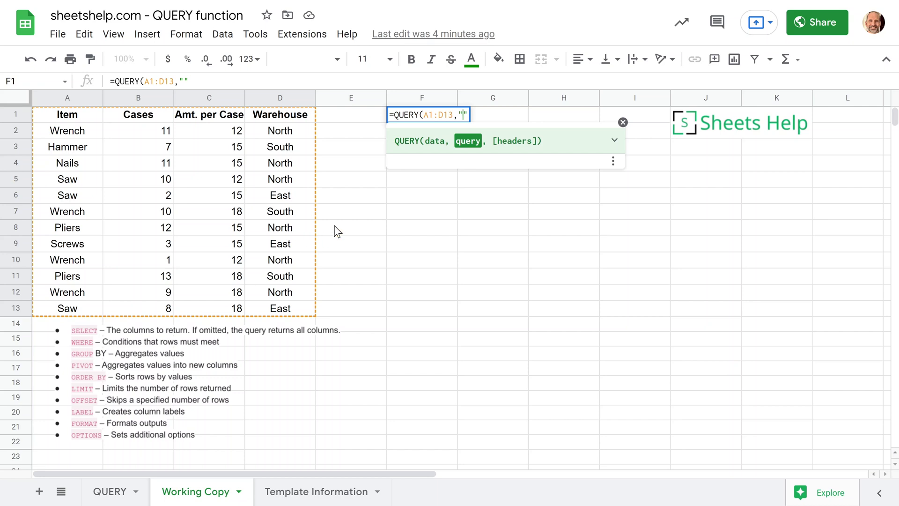
# Complete F1 as =QUERY(A1:D13,"SELECT A",1) to list every item name.
pyautogui.write('SELECT')
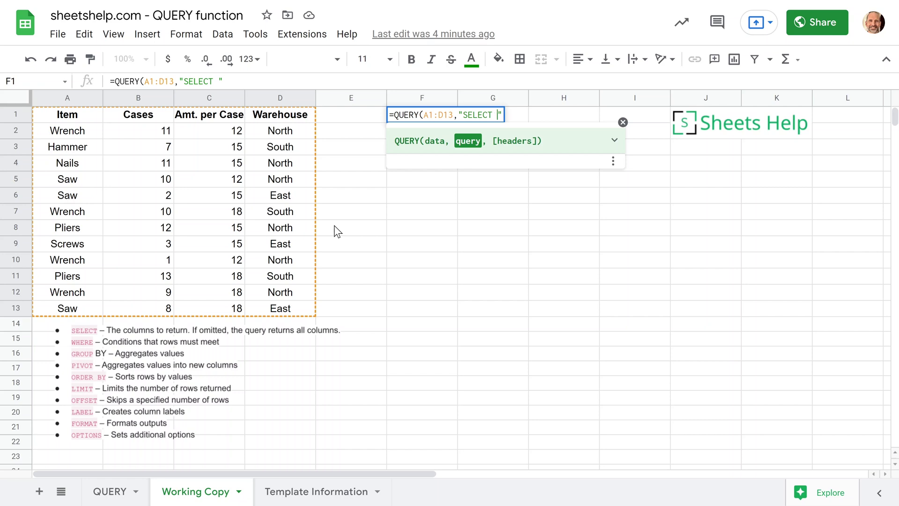
pyautogui.write(' A')
pyautogui.write(',')
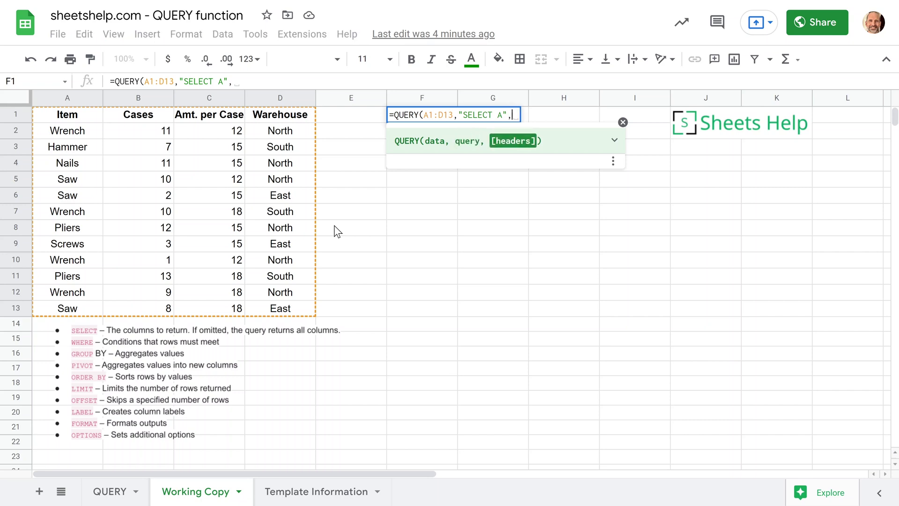
pyautogui.write('1')
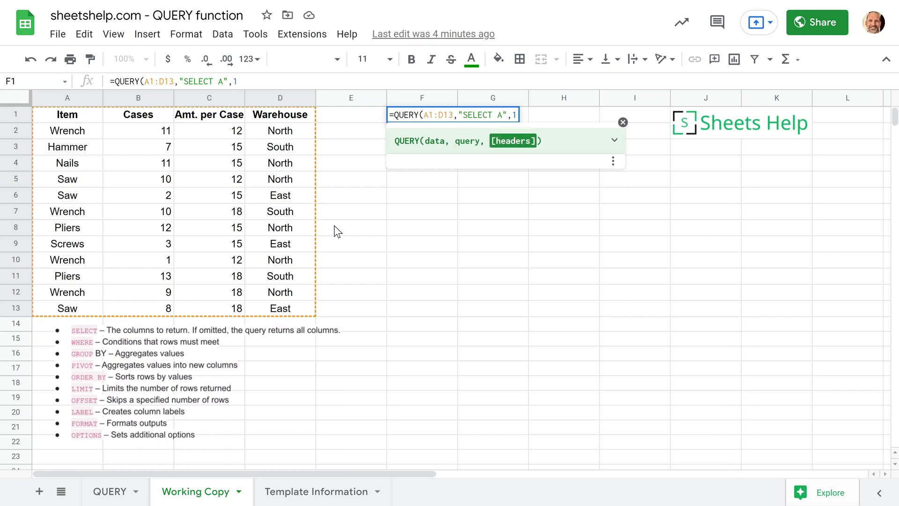
pyautogui.write(')')
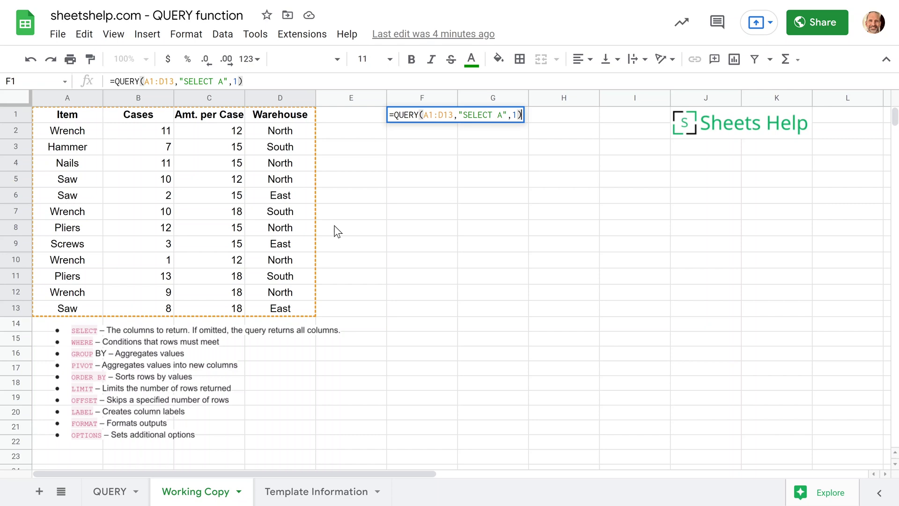
pyautogui.press('Return')
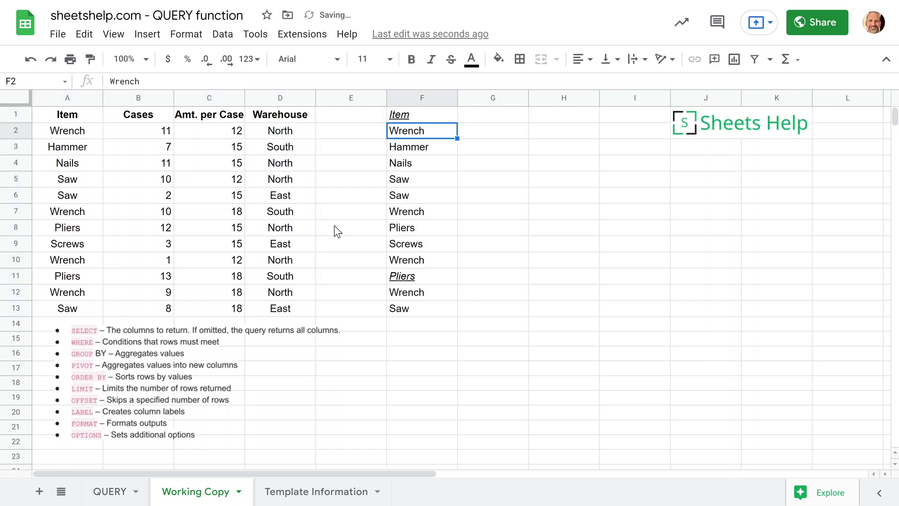
pyautogui.click(436, 117)
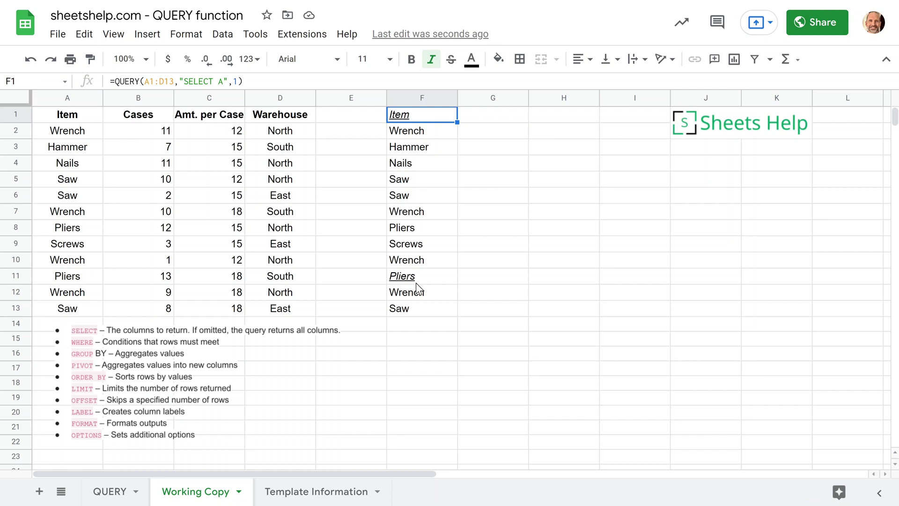
pyautogui.click(107, 493)
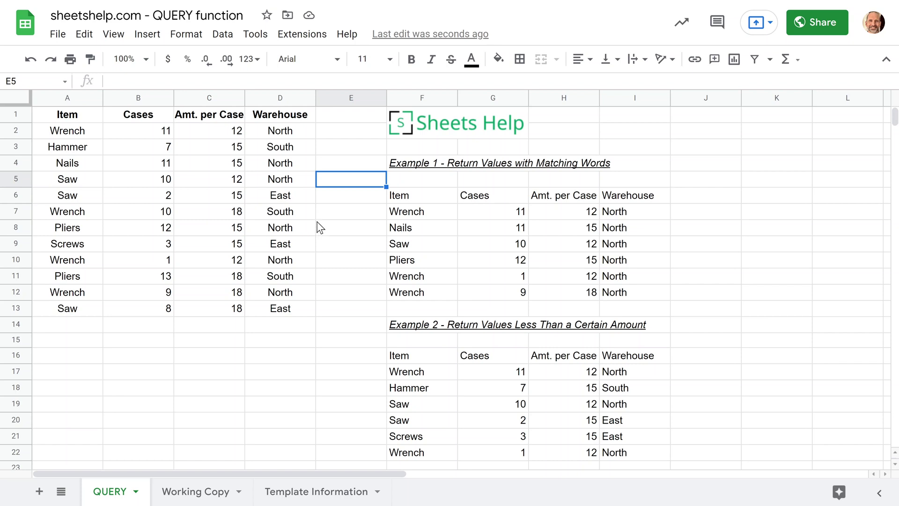
pyautogui.moveTo(394, 149); pyautogui.dragTo(423, 315)
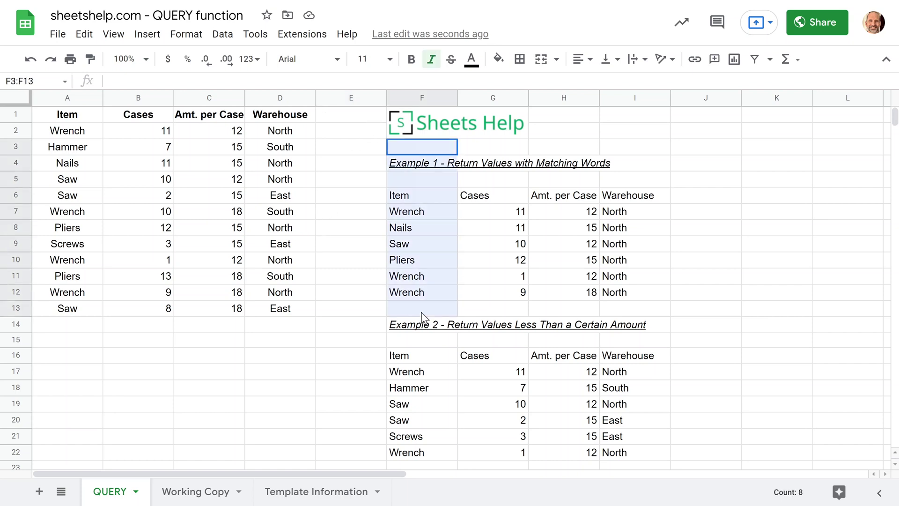
pyautogui.click(416, 164)
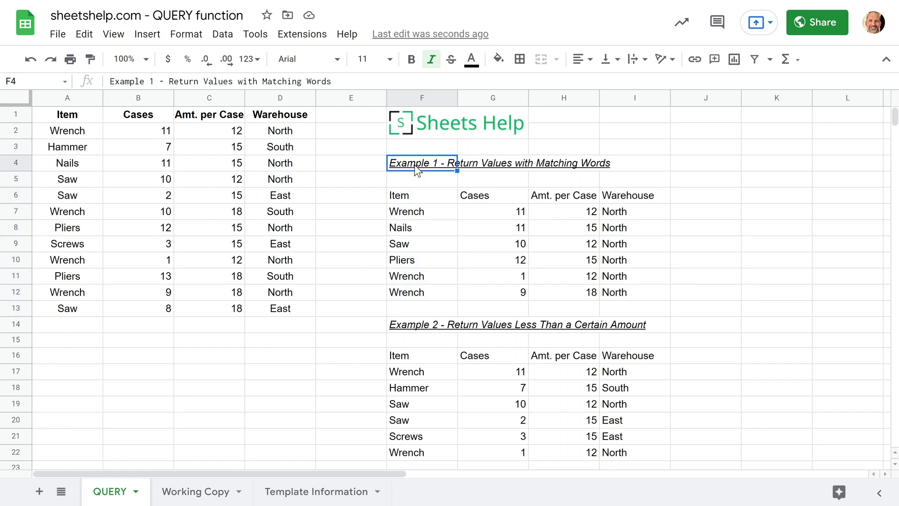
pyautogui.click(178, 493)
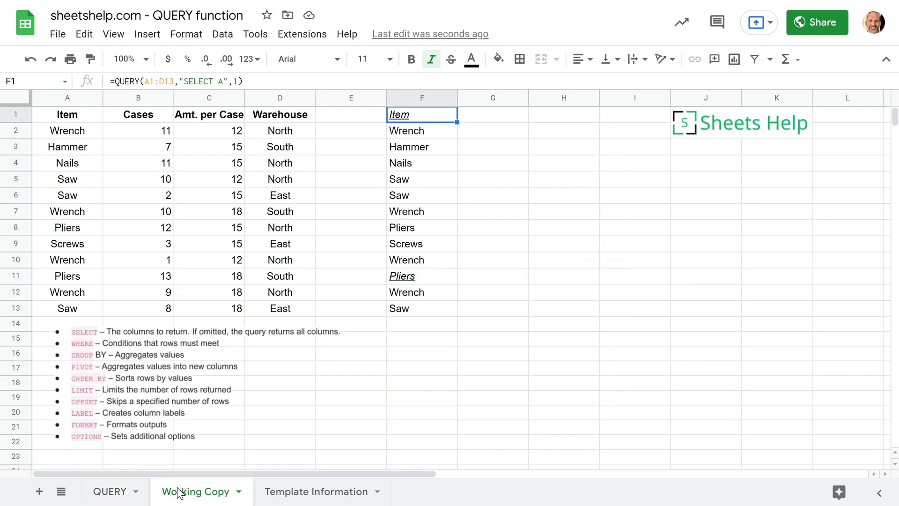
# Clear all formatting from columns F to I, then reselect F1.
pyautogui.click(405, 99)
pyautogui.hotkey('shift', 'Right')
pyautogui.hotkey('shift', 'Right')
pyautogui.hotkey('shift', 'Right')
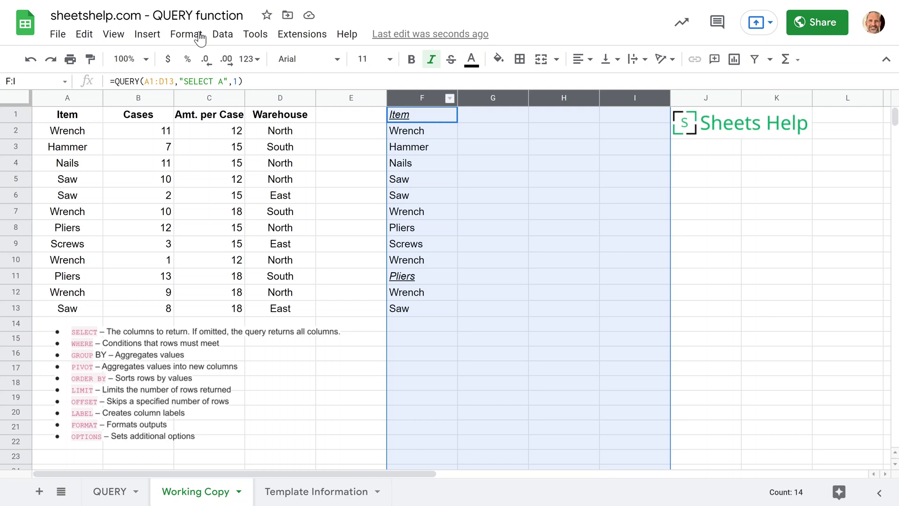
pyautogui.click(182, 34)
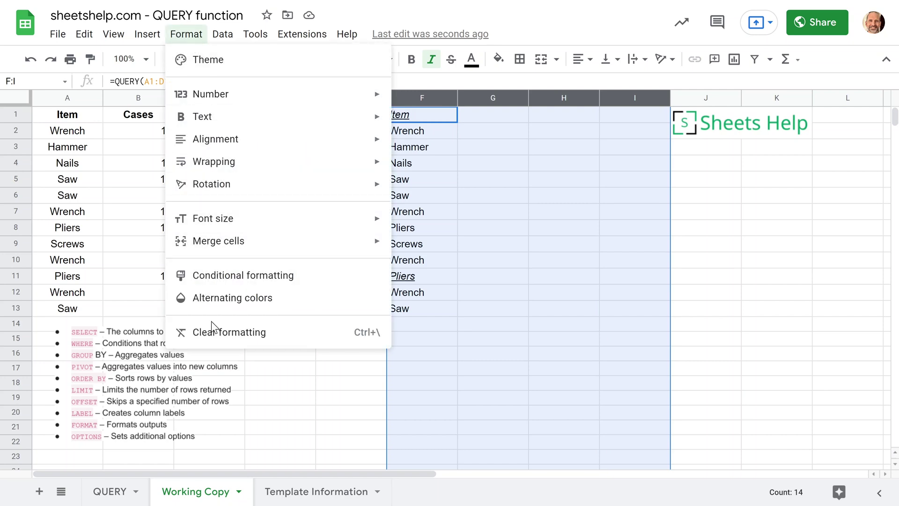
pyautogui.click(244, 335)
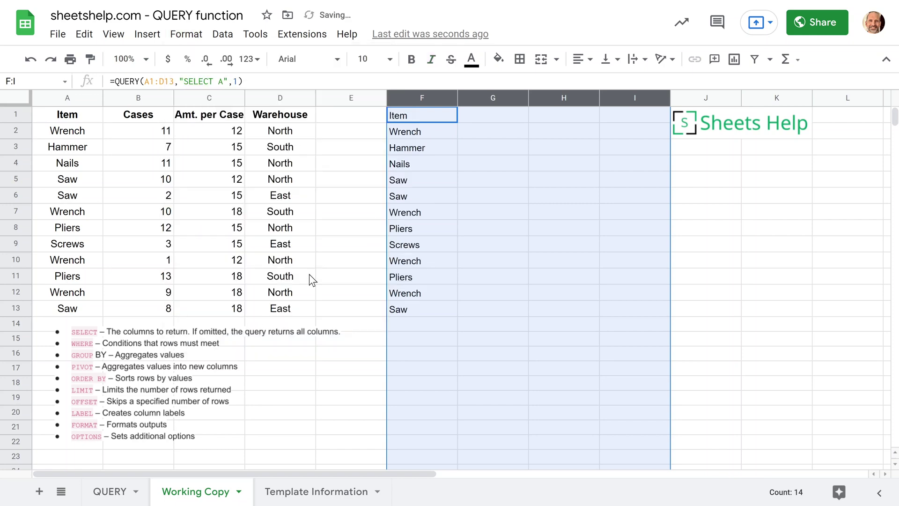
pyautogui.click(397, 164)
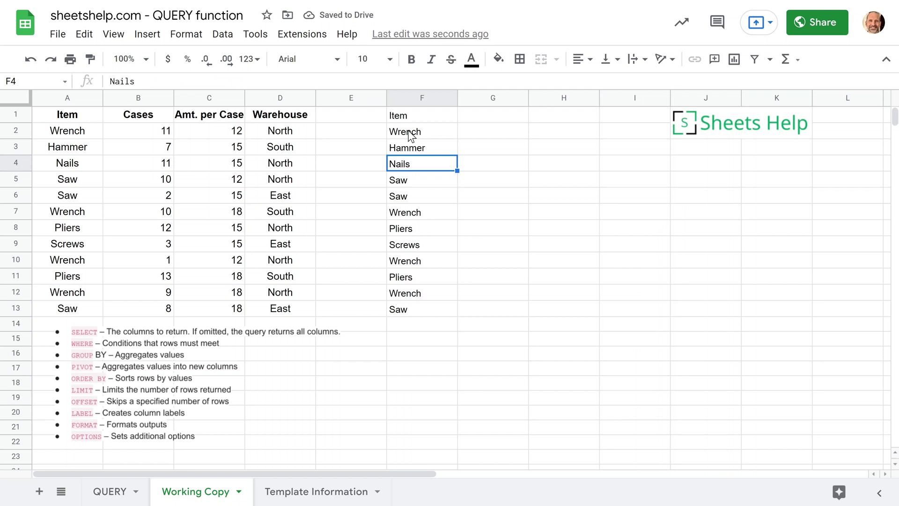
pyautogui.click(415, 117)
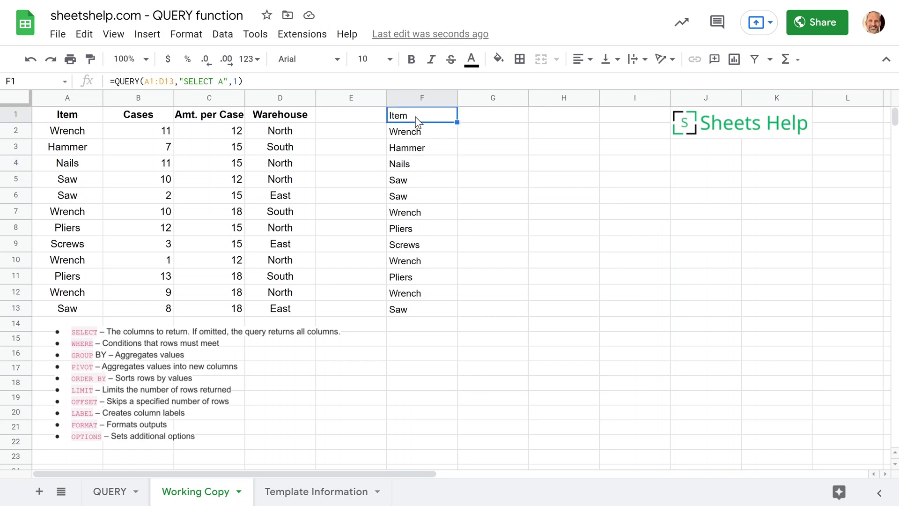
pyautogui.click(430, 136)
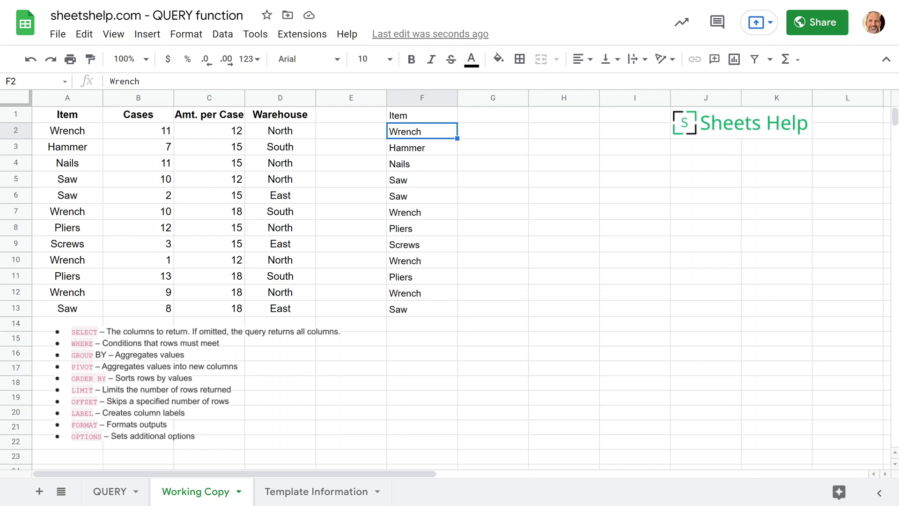
pyautogui.moveTo(124, 81); pyautogui.dragTo(140, 81)
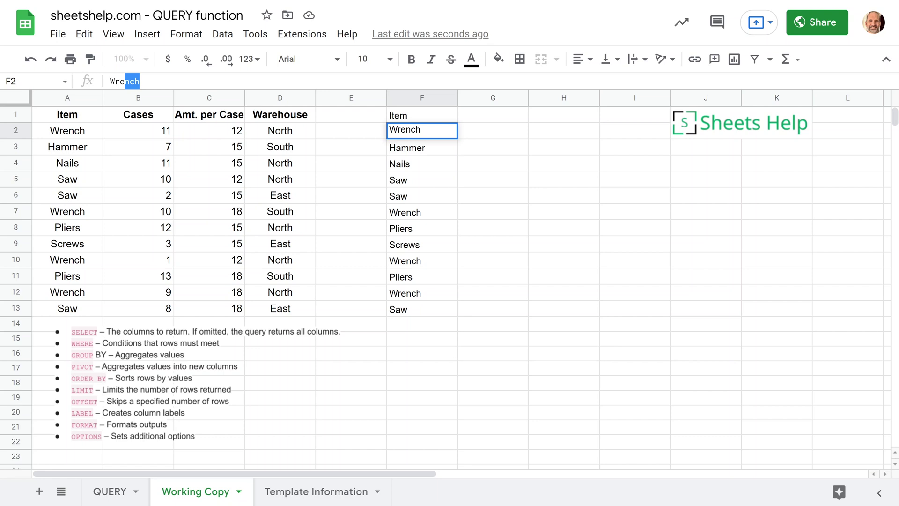
pyautogui.press('BackSpace')
pyautogui.press('Return')
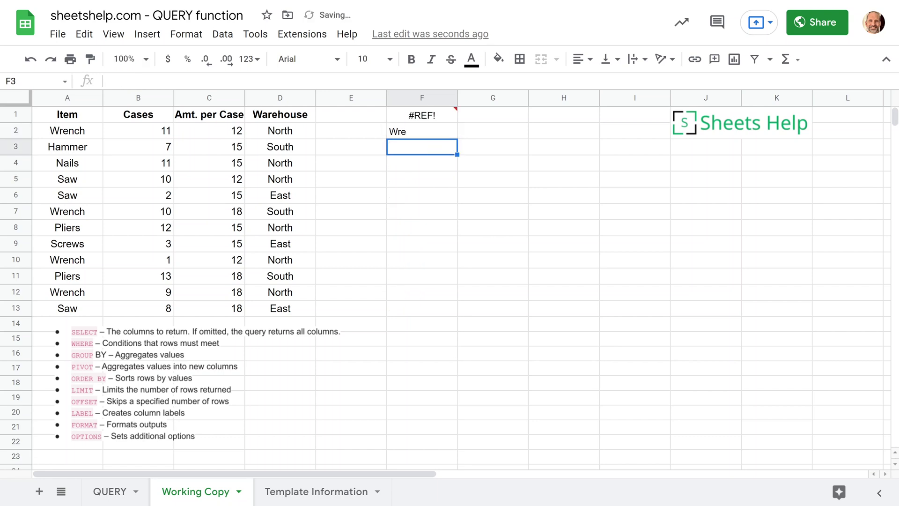
pyautogui.click(395, 117)
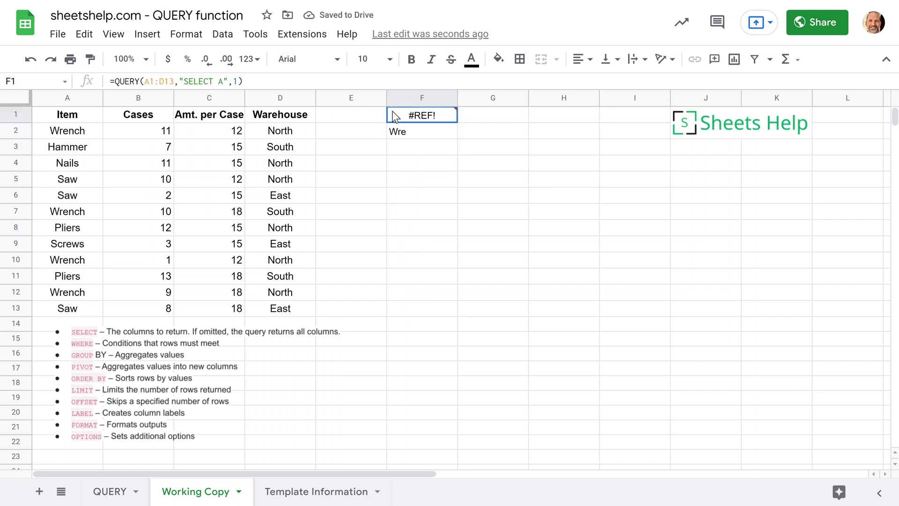
pyautogui.hotkey('ctrl', 'z')
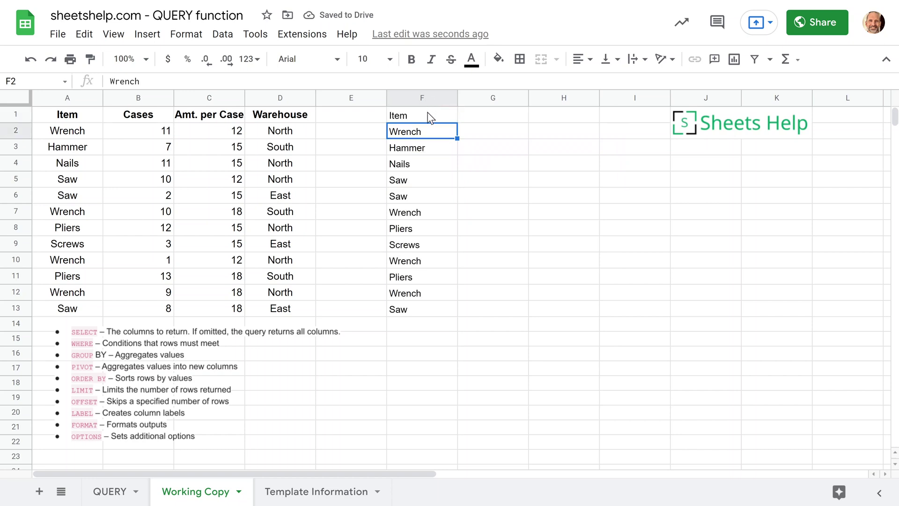
pyautogui.moveTo(429, 116); pyautogui.dragTo(438, 315)
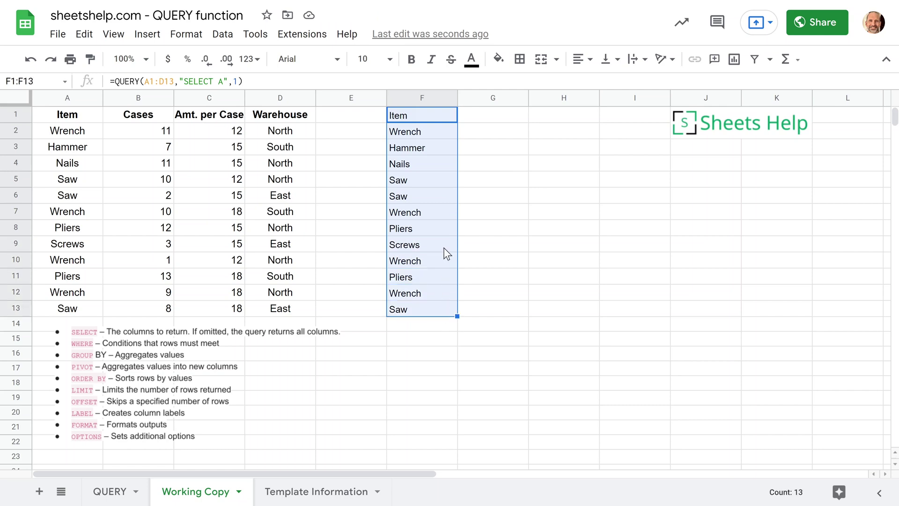
pyautogui.click(428, 121)
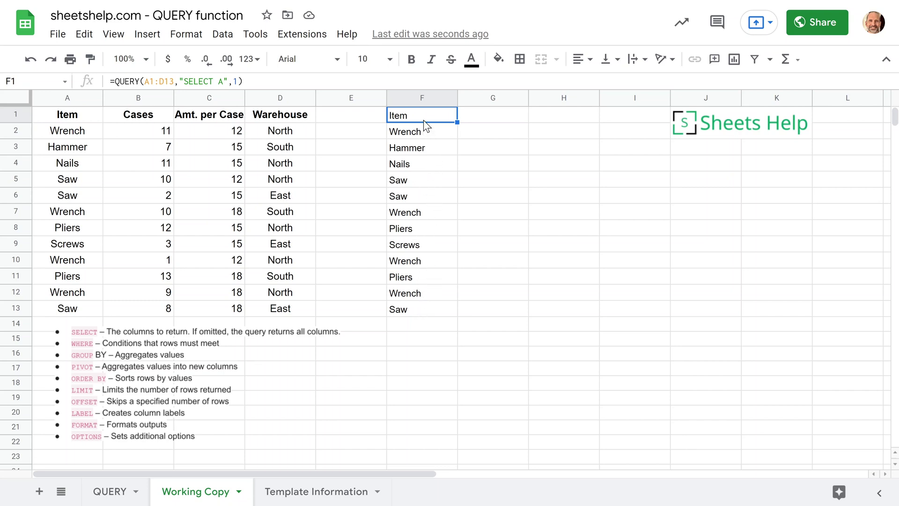
pyautogui.press('Return')
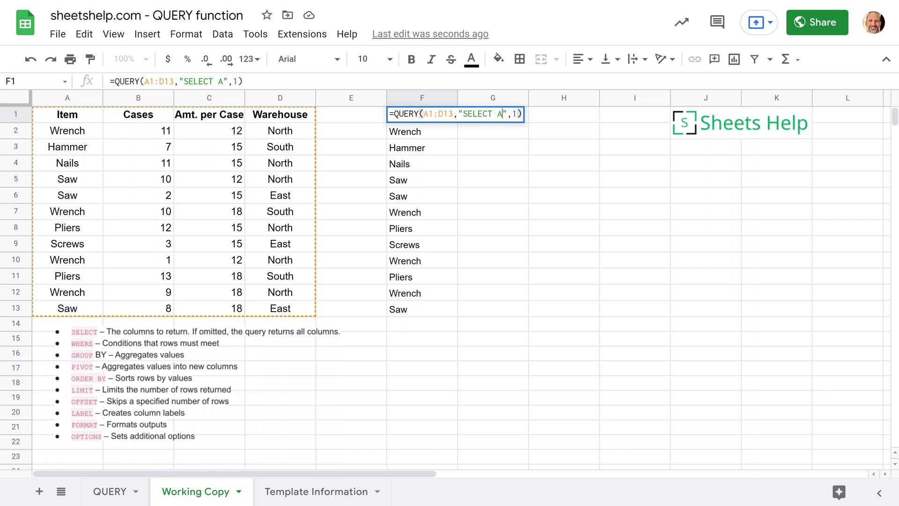
# Change the query to SELECT * so F1:I13 returns all four columns.
pyautogui.hotkey('shift', 'Left')
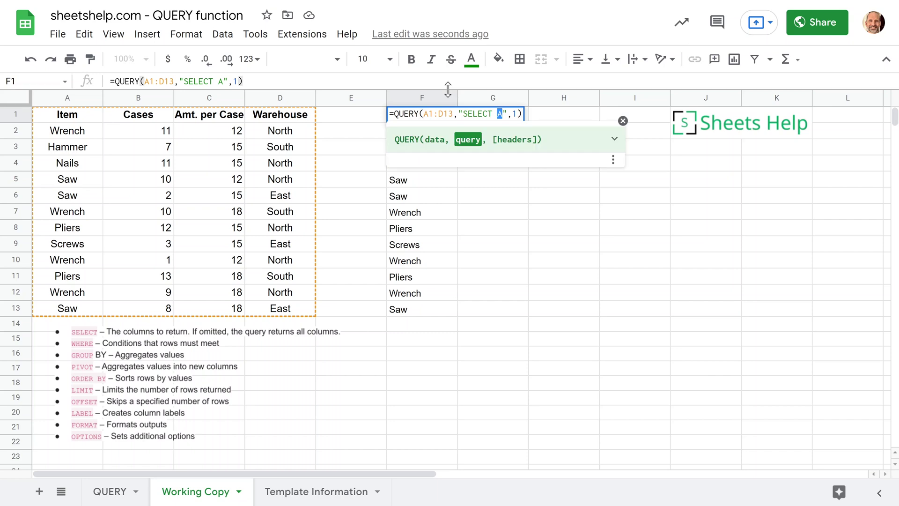
pyautogui.write('*')
pyautogui.press('Return')
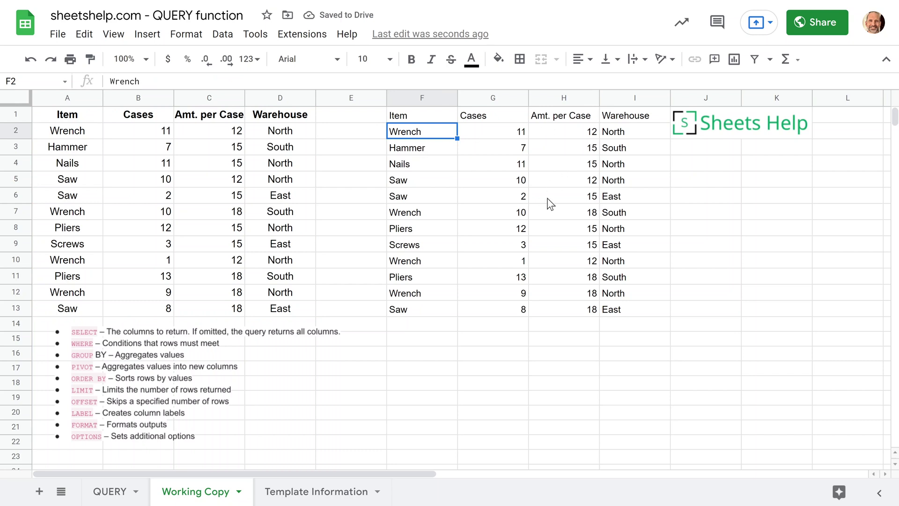
# Glance at Example 1 on the QUERY sheet, then return to Working Copy.
pyautogui.click(435, 119)
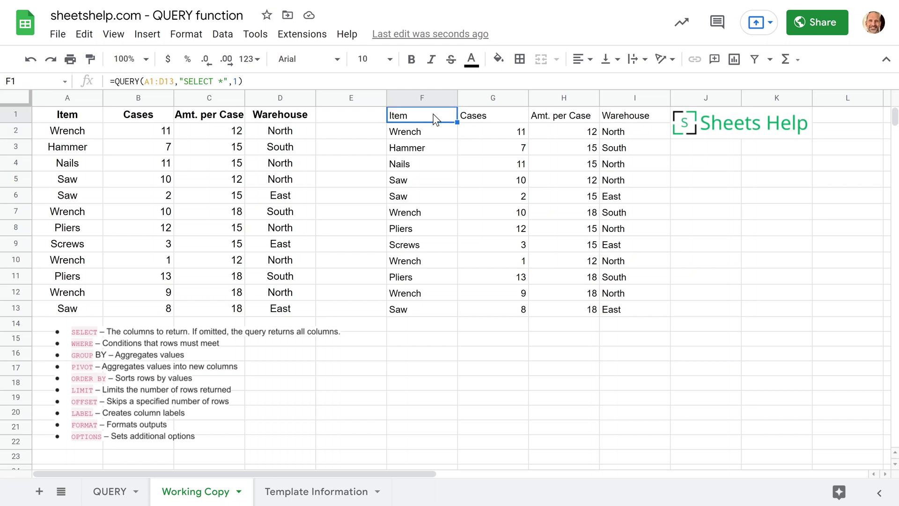
pyautogui.click(96, 493)
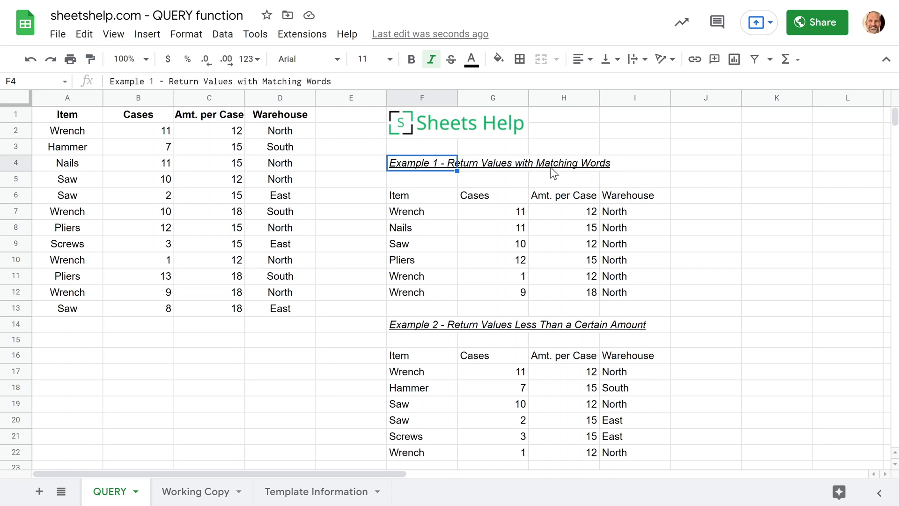
pyautogui.click(193, 491)
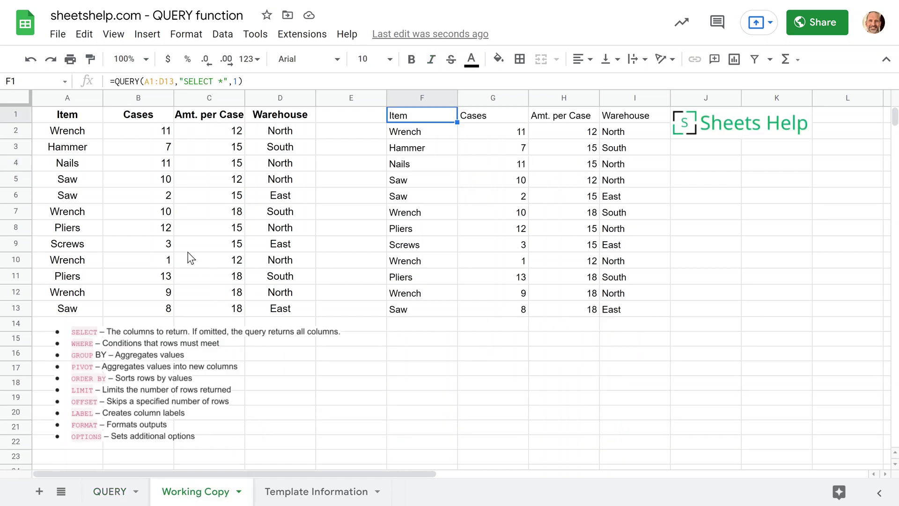
# Review the North entries in column D, then edit F1's formula after SELECT *.
pyautogui.click(274, 136)
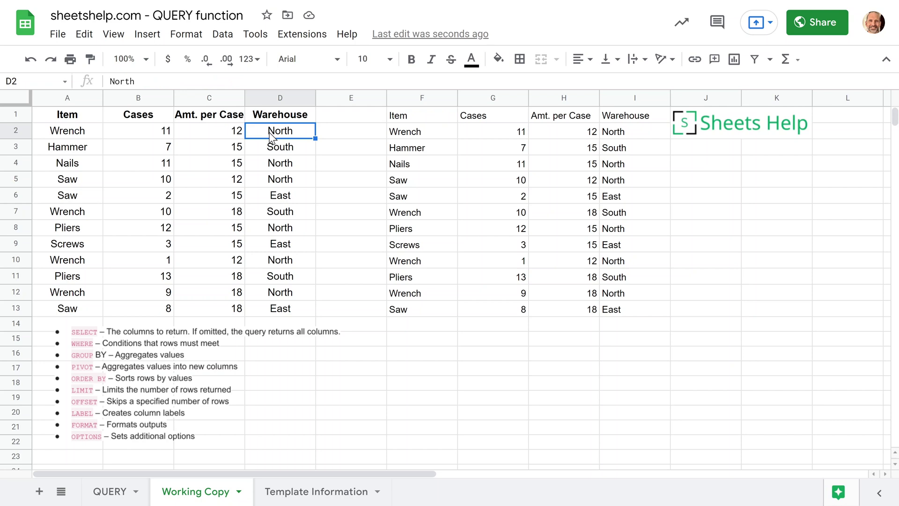
pyautogui.click(276, 166)
pyautogui.click(279, 181)
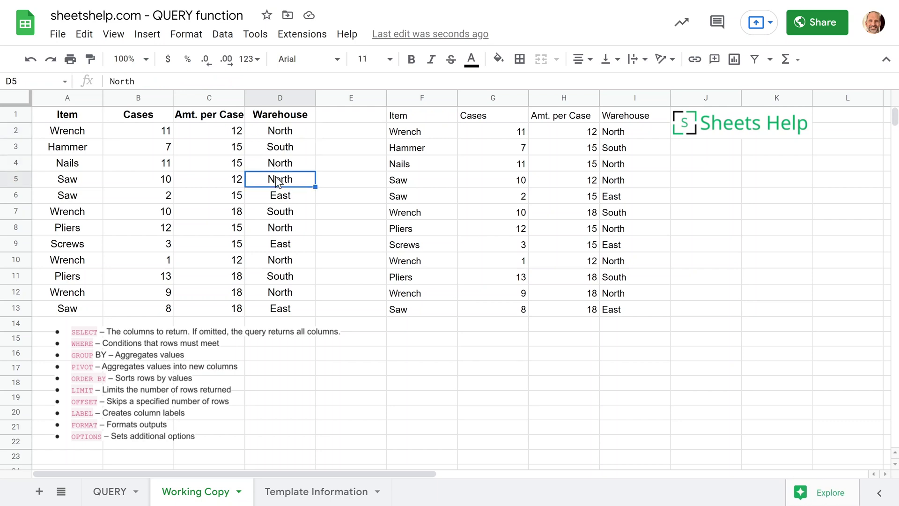
pyautogui.click(277, 136)
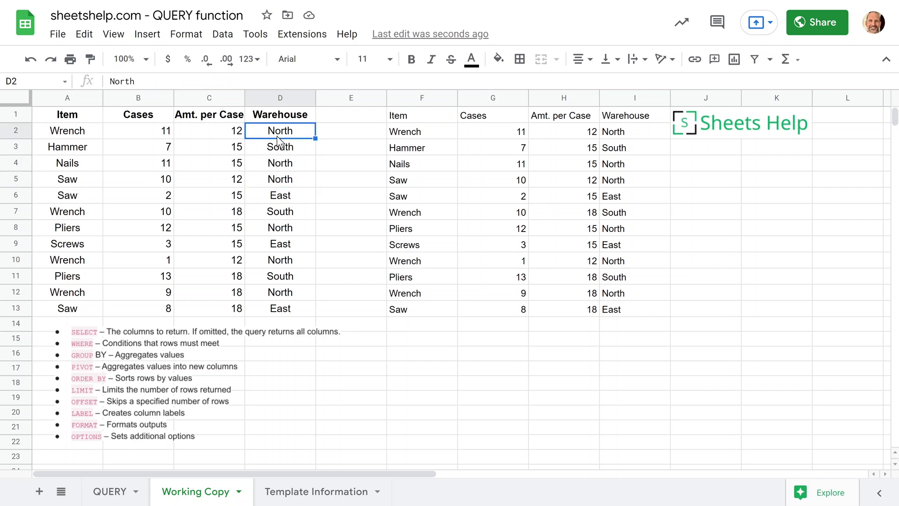
pyautogui.click(281, 164)
pyautogui.click(288, 183)
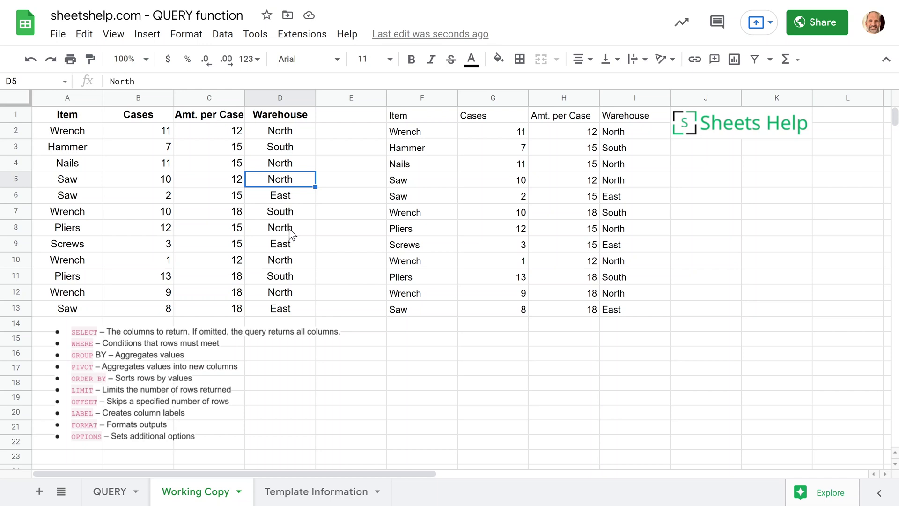
pyautogui.click(292, 230)
pyautogui.click(297, 261)
pyautogui.click(302, 292)
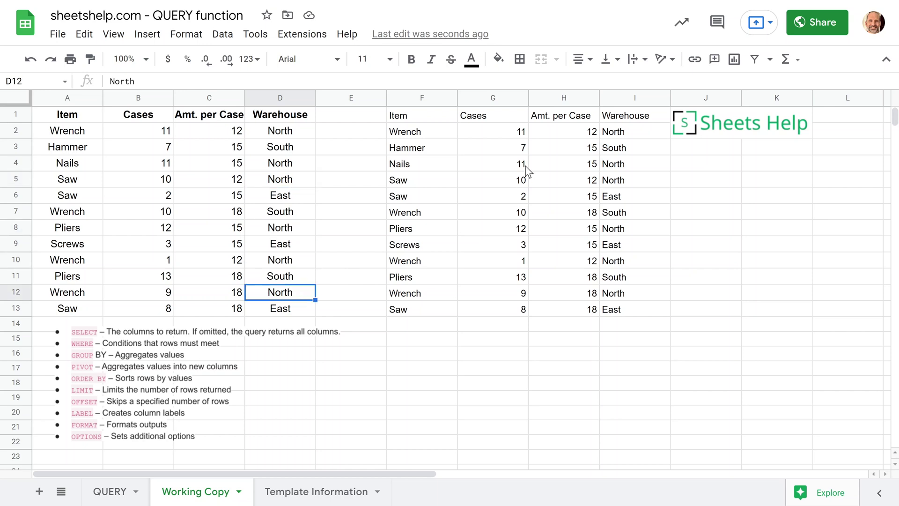
pyautogui.click(422, 118)
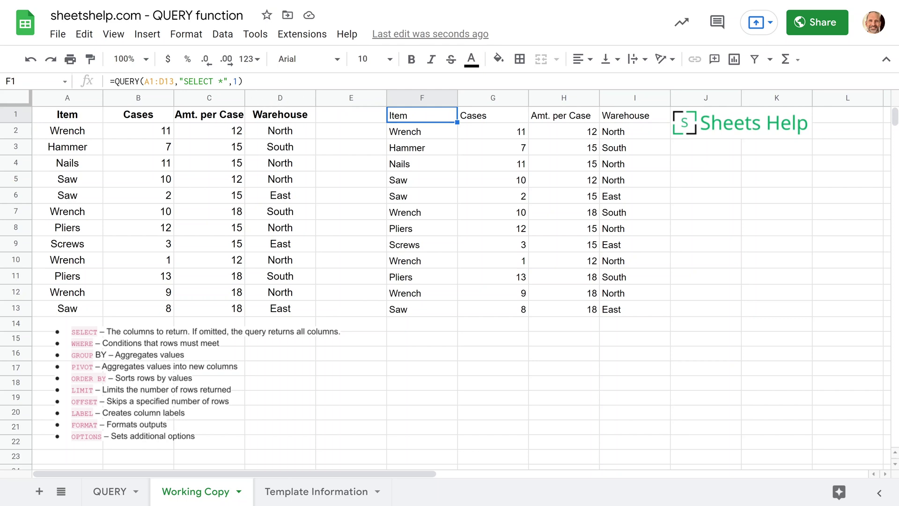
pyautogui.click(222, 80)
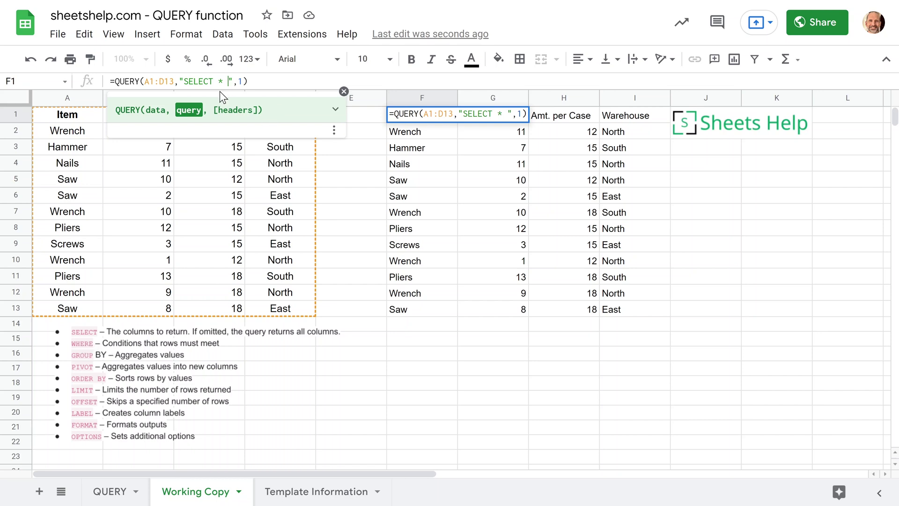
# Add WHERE D='North' to the query so only the six North rows remain.
pyautogui.write('WHERE ')
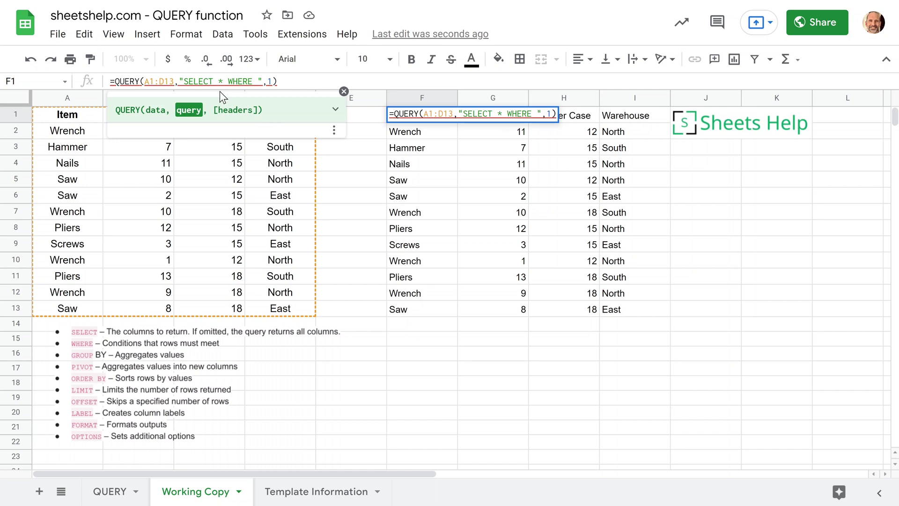
pyautogui.write('D=')
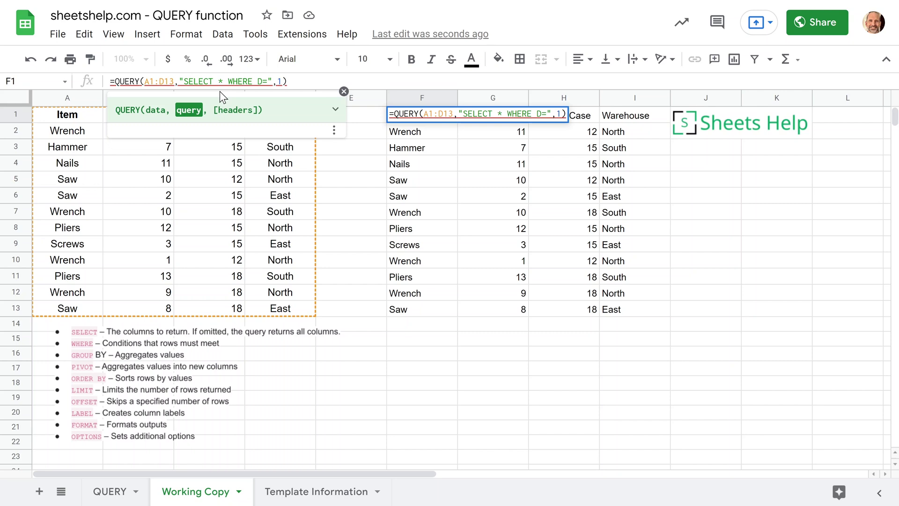
pyautogui.write("'Nor")
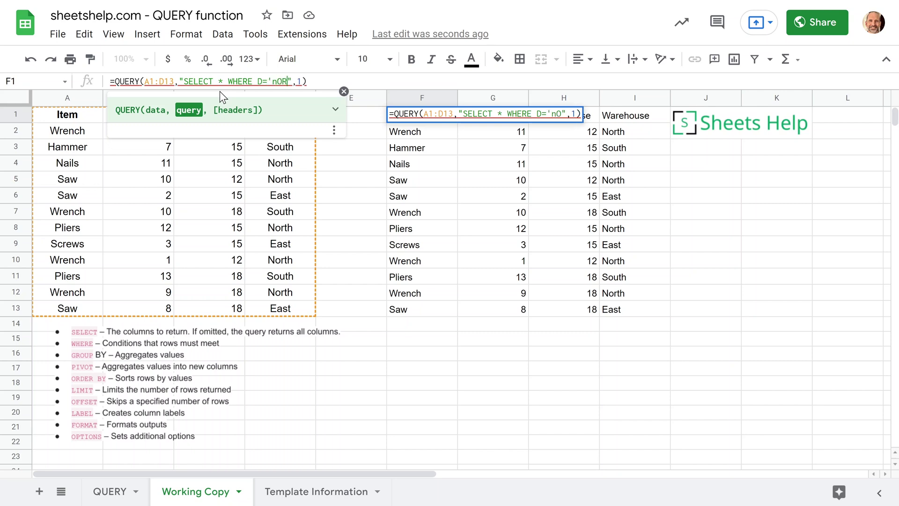
pyautogui.press('BackSpace')
pyautogui.press('BackSpace')
pyautogui.press('BackSpace')
pyautogui.write("North'")
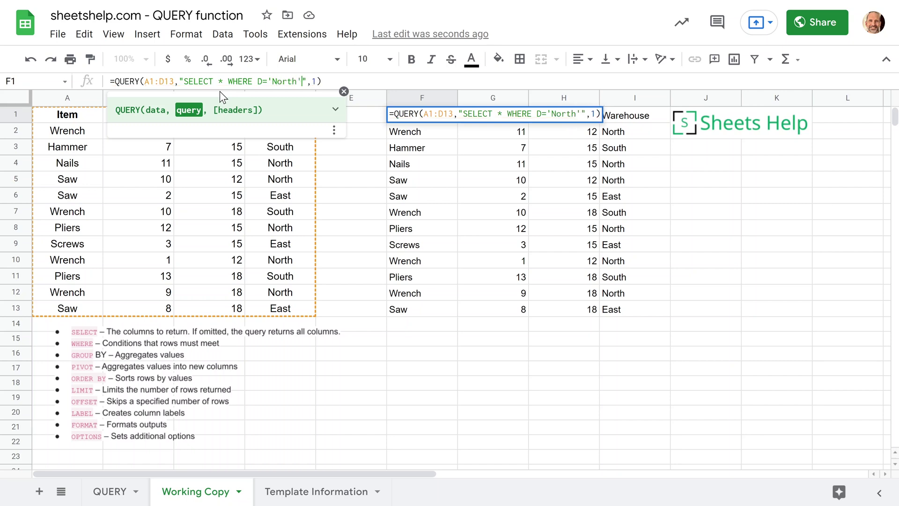
pyautogui.press('Return')
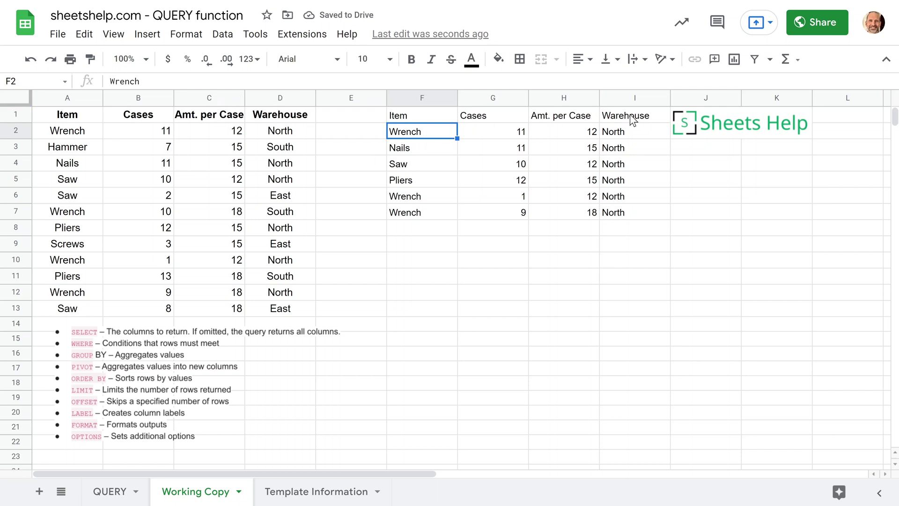
# Verify all six returned rows are North and review the D='North' condition.
pyautogui.click(629, 132)
pyautogui.click(628, 148)
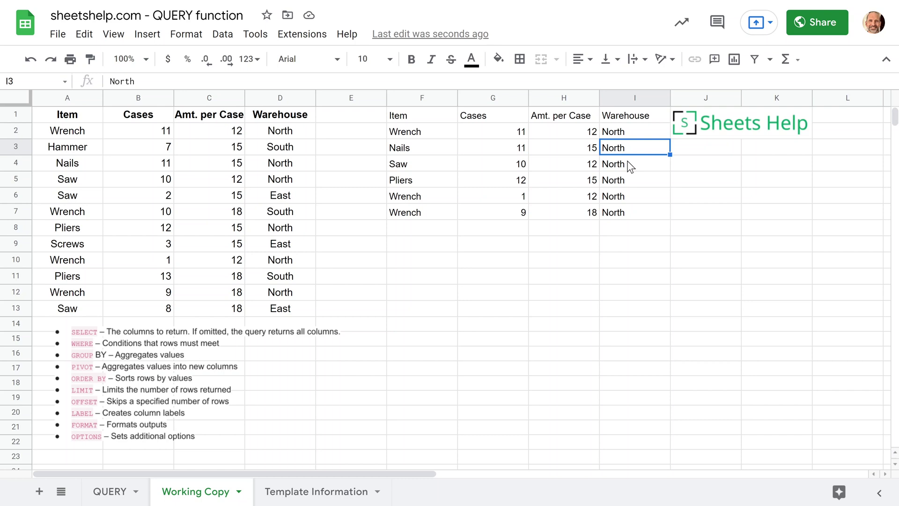
pyautogui.click(630, 165)
pyautogui.click(632, 182)
pyautogui.click(631, 197)
pyautogui.click(629, 214)
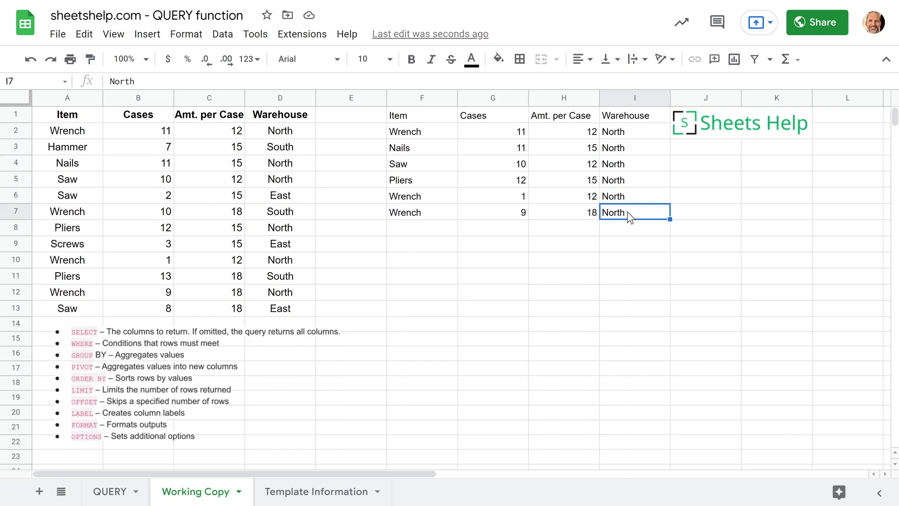
pyautogui.click(428, 118)
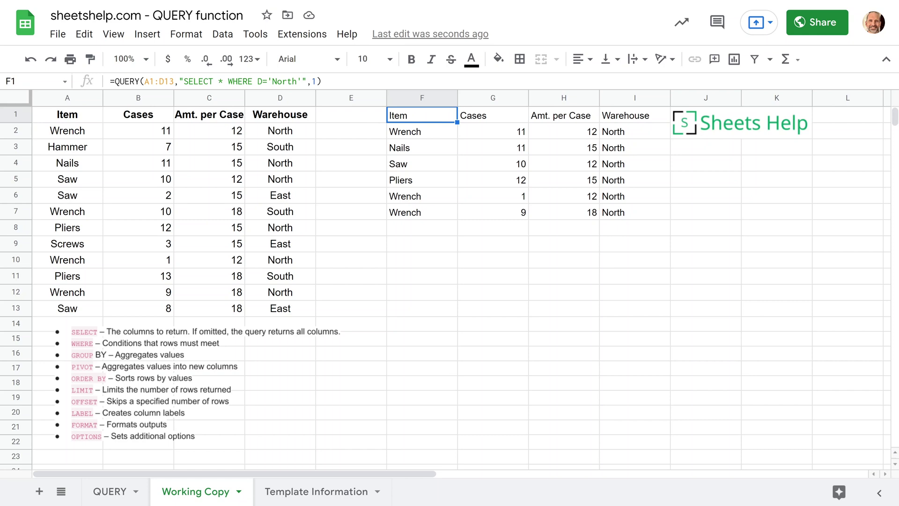
pyautogui.moveTo(257, 81); pyautogui.dragTo(301, 81)
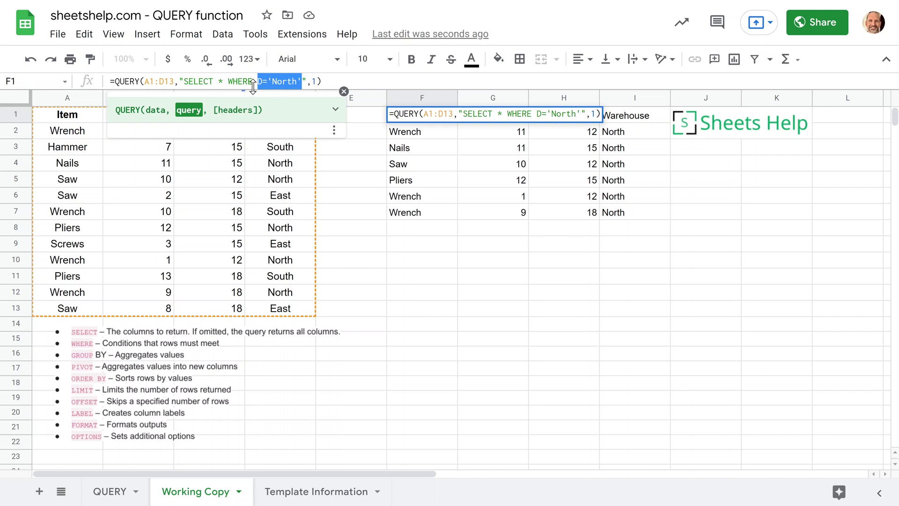
pyautogui.press('Escape')
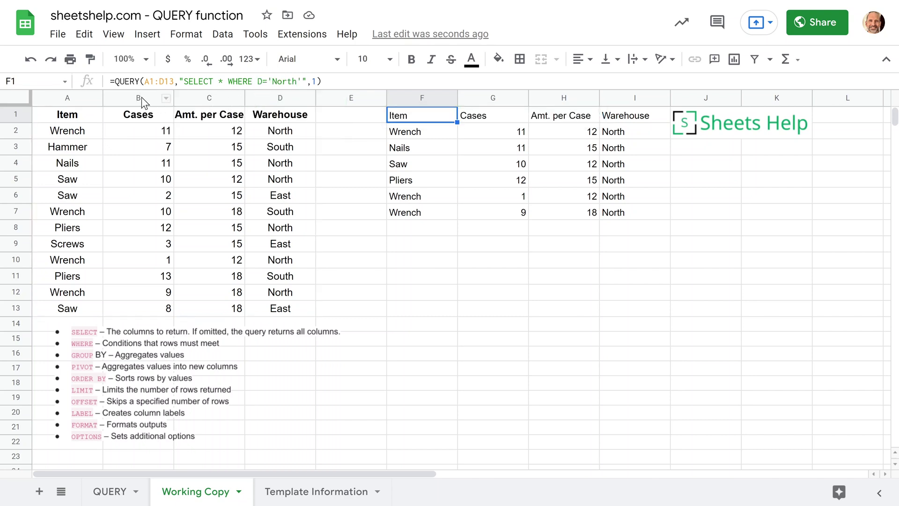
# Inspect the Cases and Amt. per Case values in B2 and C2, then reselect F1.
pyautogui.click(141, 97)
pyautogui.click(192, 99)
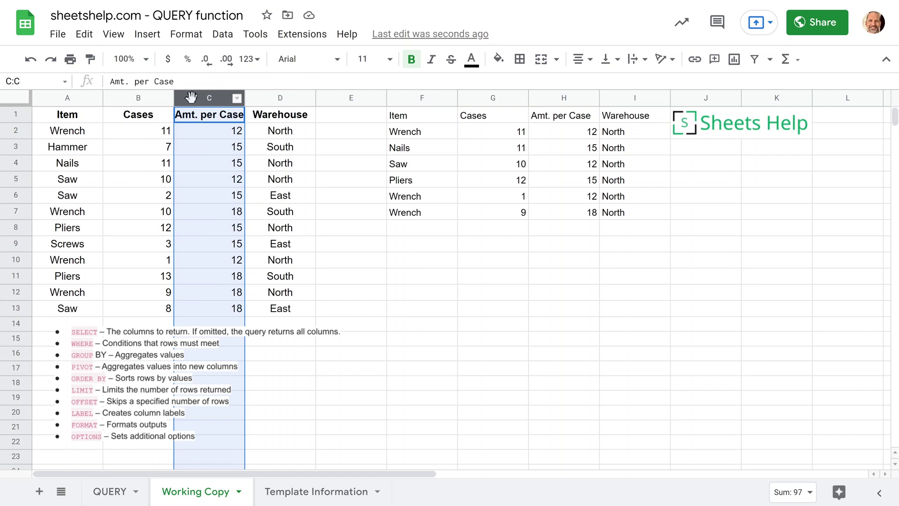
pyautogui.click(160, 137)
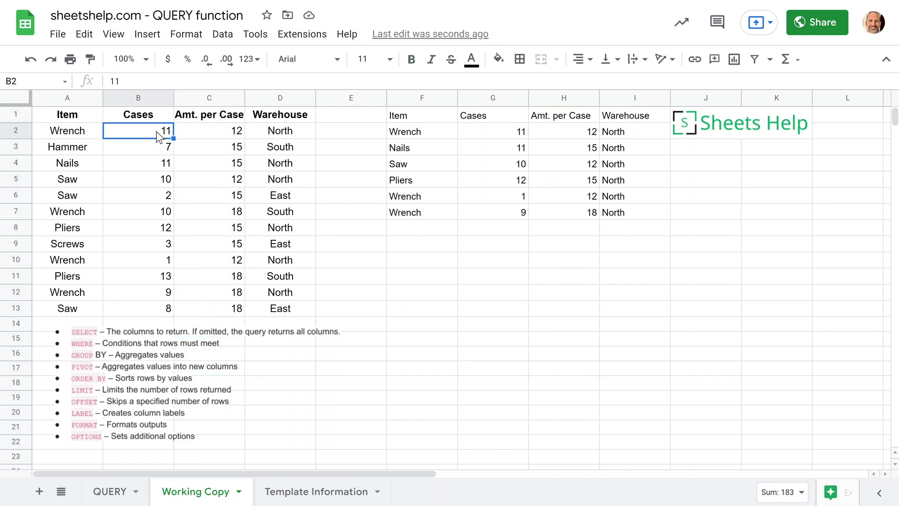
pyautogui.click(204, 137)
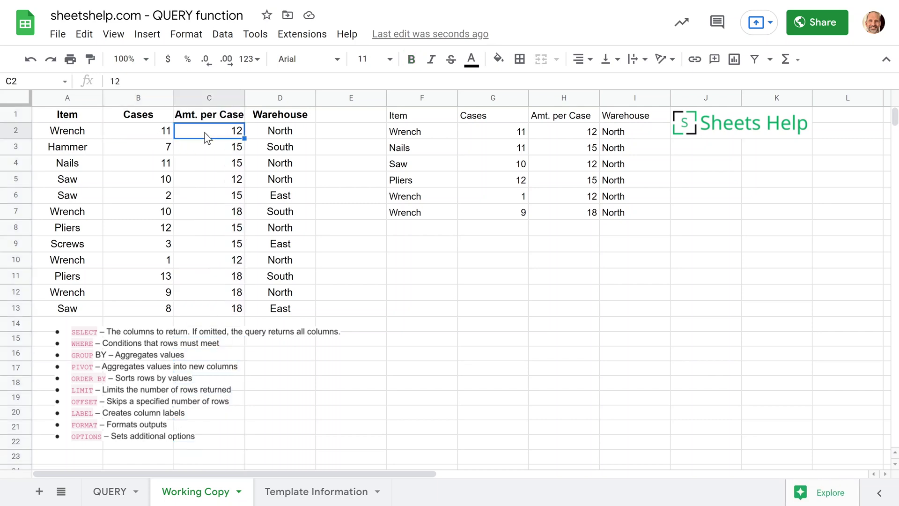
pyautogui.click(151, 135)
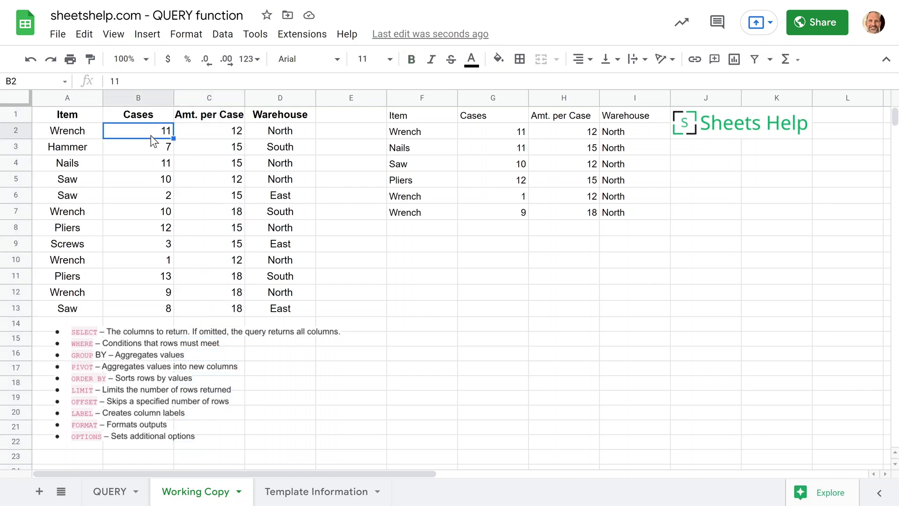
pyautogui.click(219, 137)
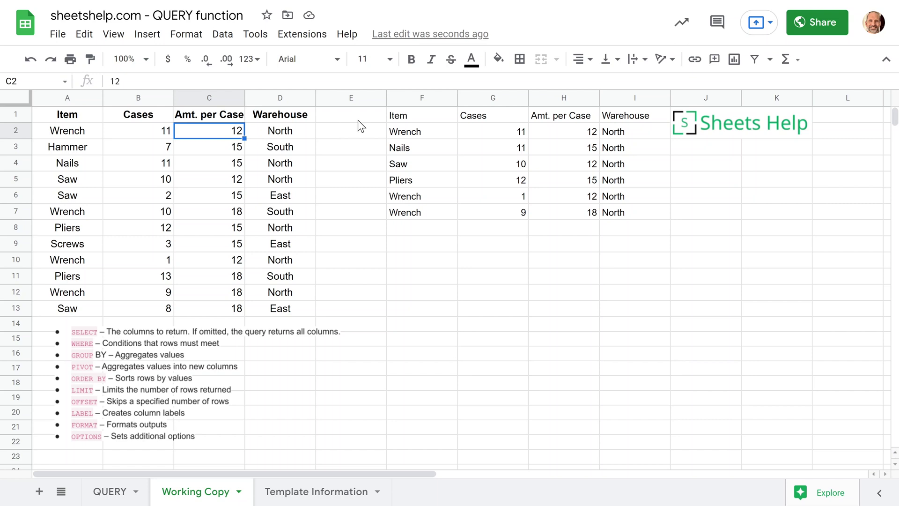
pyautogui.click(402, 118)
# Replace the D='North' condition with (B*C)<140 in F1's query.
pyautogui.doubleClick(402, 118)
pyautogui.hotkey('ctrl', 'a')
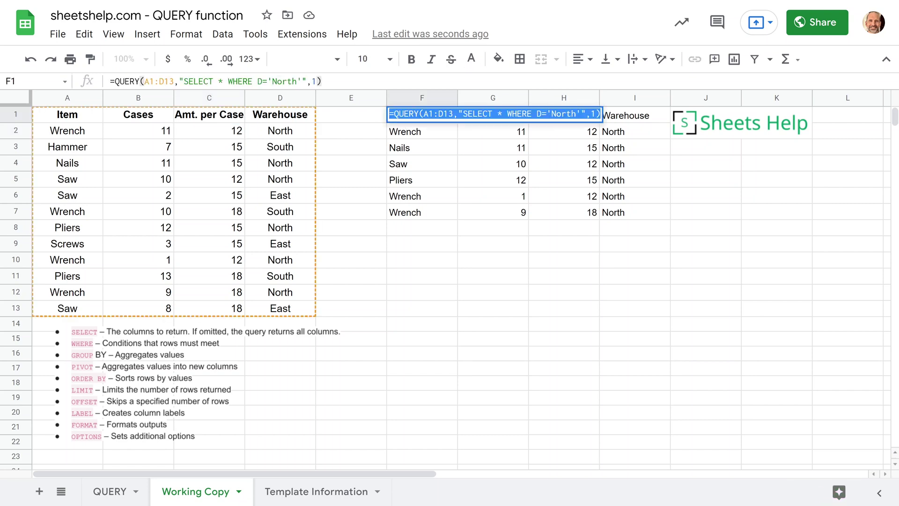
pyautogui.moveTo(536, 114); pyautogui.dragTo(581, 114)
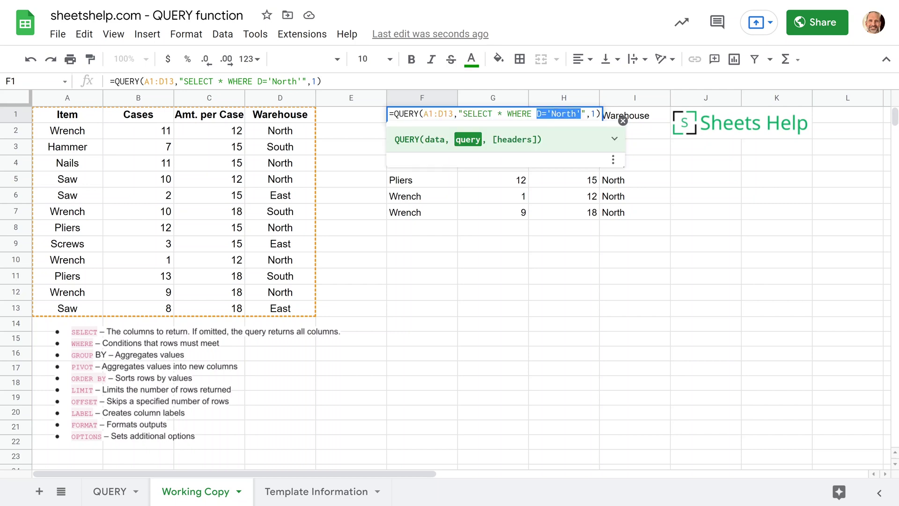
pyautogui.write('(B')
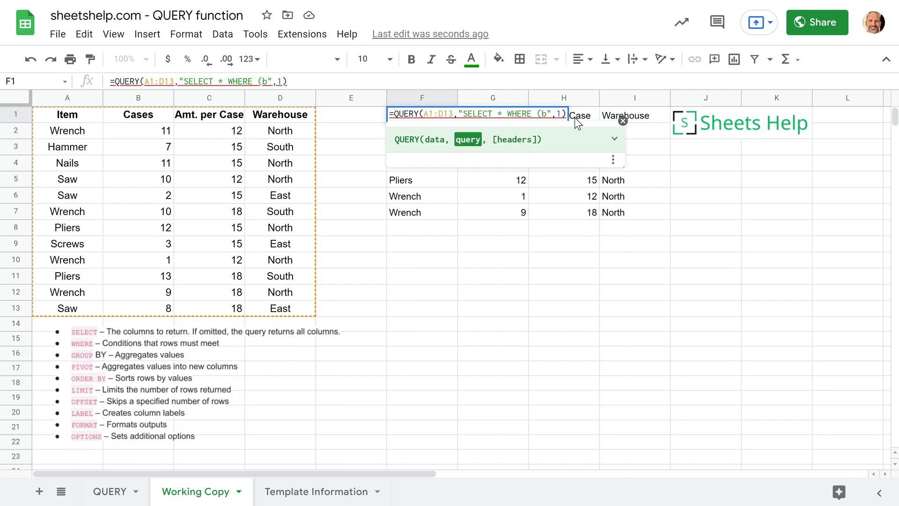
pyautogui.write('*C)')
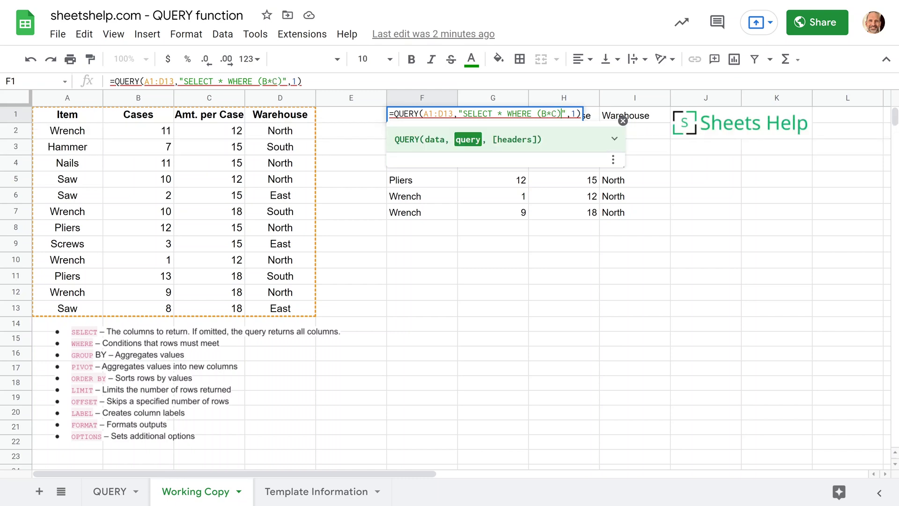
pyautogui.write('<140')
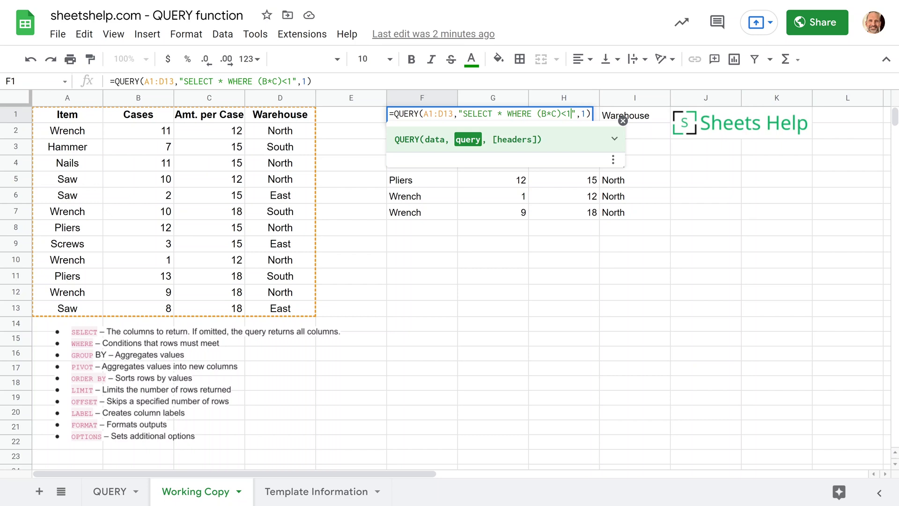
pyautogui.press('Return')
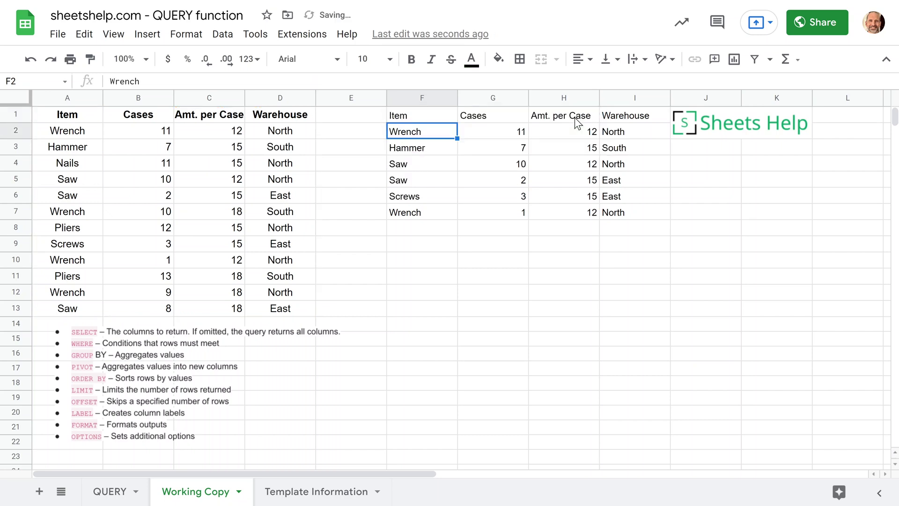
pyautogui.click(605, 132)
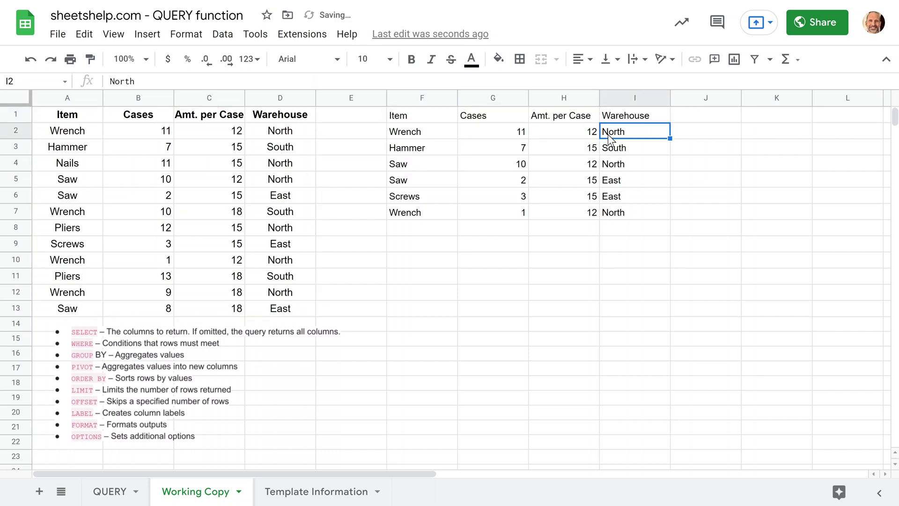
pyautogui.click(508, 139)
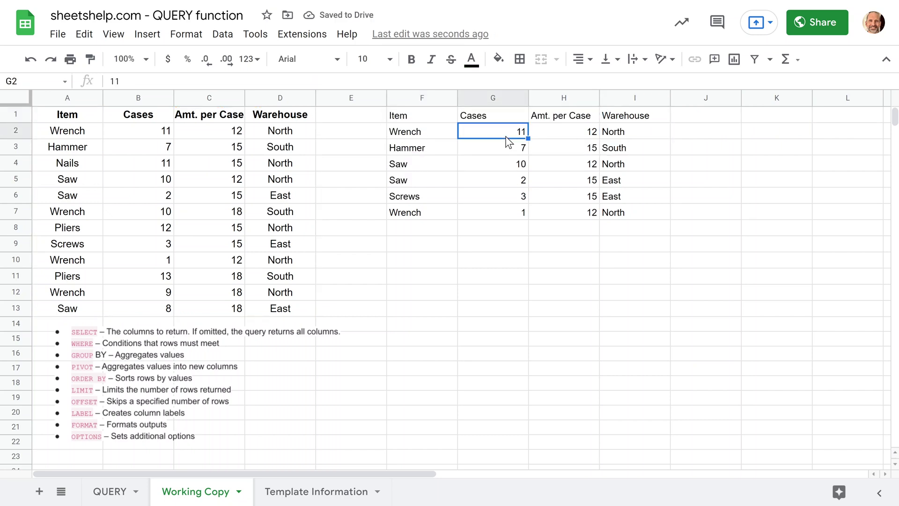
pyautogui.click(553, 134)
pyautogui.click(688, 134)
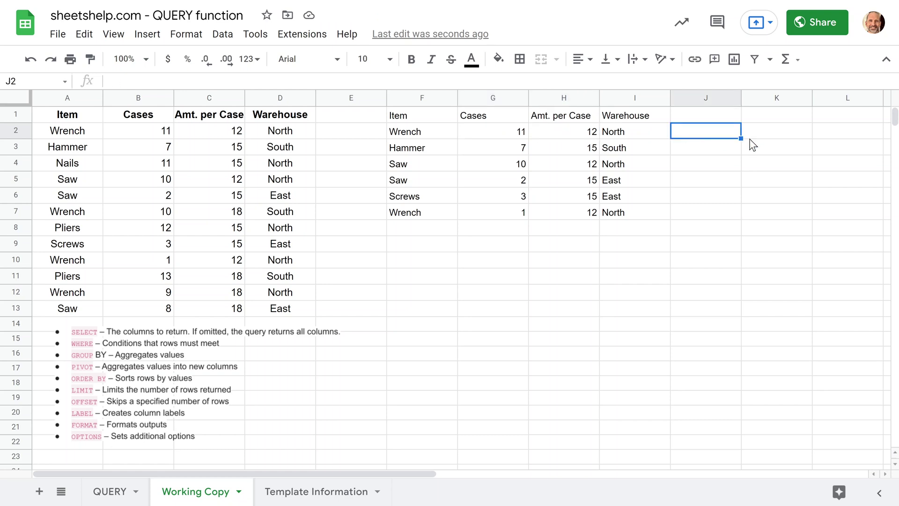
pyautogui.write('=')
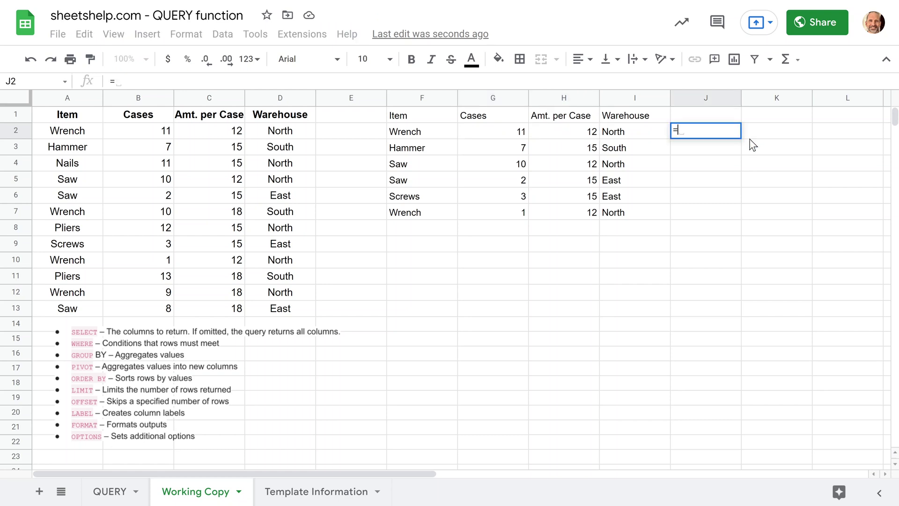
pyautogui.press('Left')
pyautogui.press('Left')
pyautogui.press('Left')
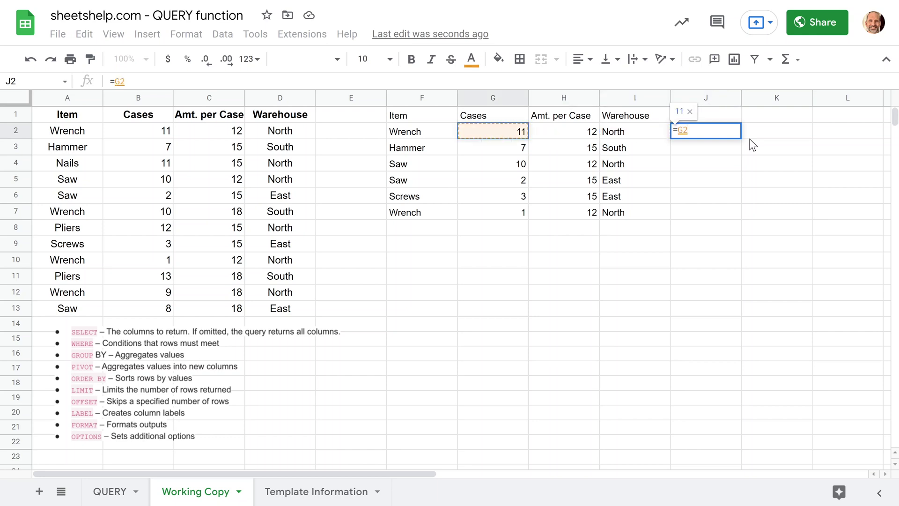
pyautogui.write('+')
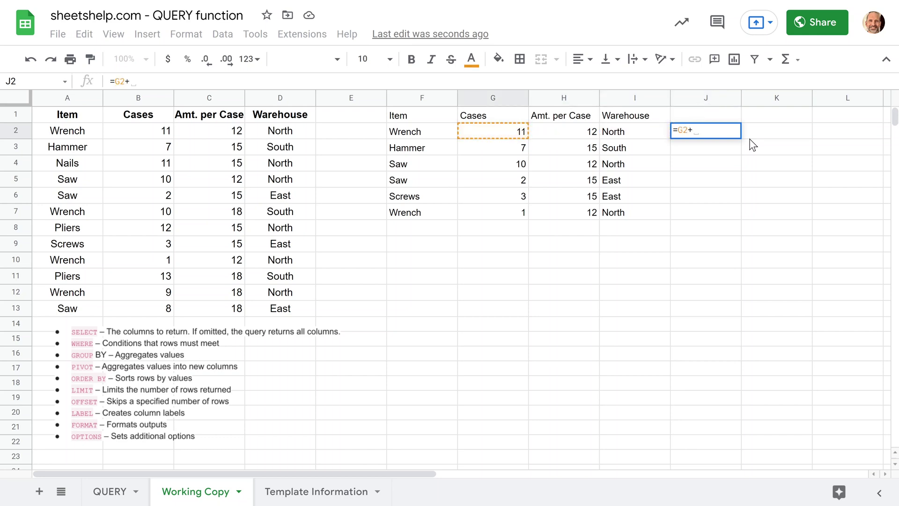
pyautogui.press('BackSpace')
pyautogui.write('*')
pyautogui.press('Left')
pyautogui.press('Left')
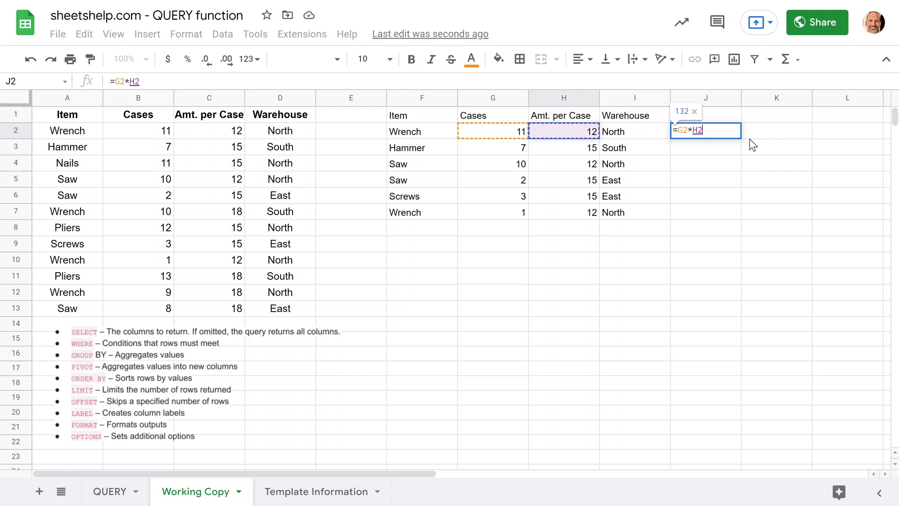
pyautogui.press('Return')
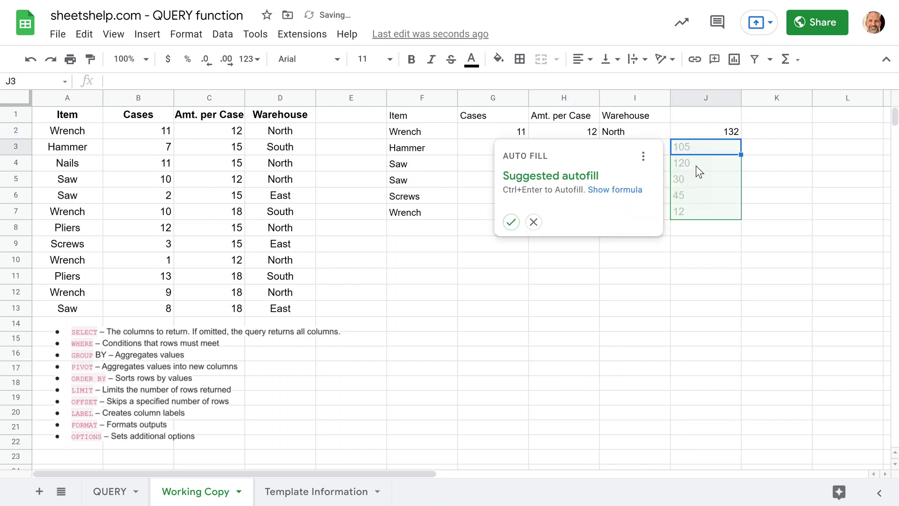
pyautogui.click(511, 222)
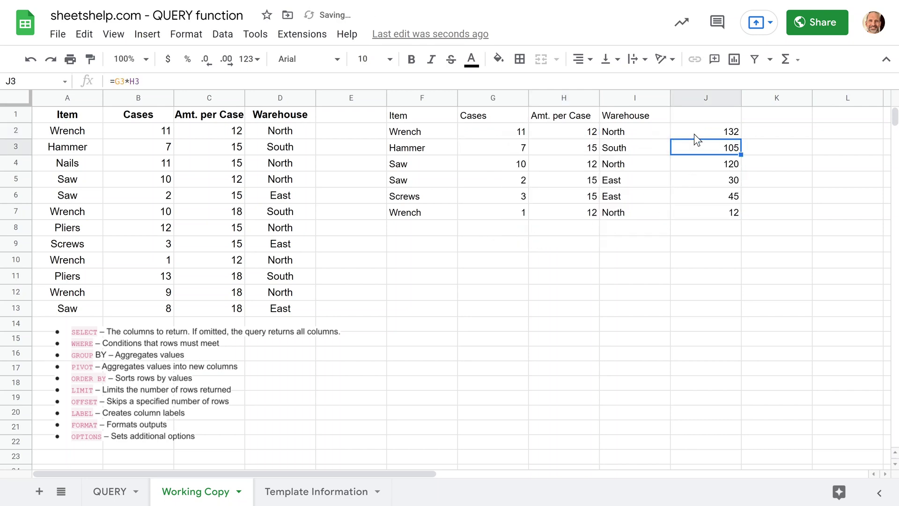
pyautogui.moveTo(694, 136); pyautogui.dragTo(699, 212)
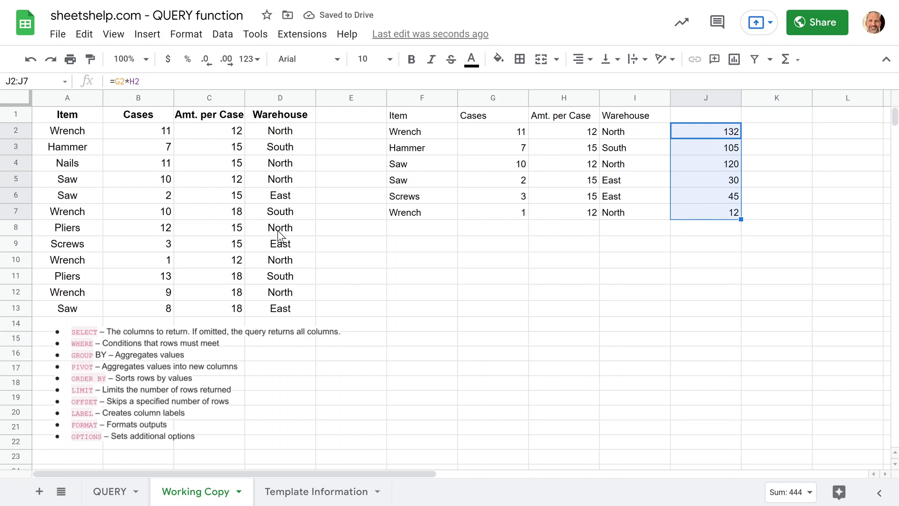
pyautogui.click(143, 216)
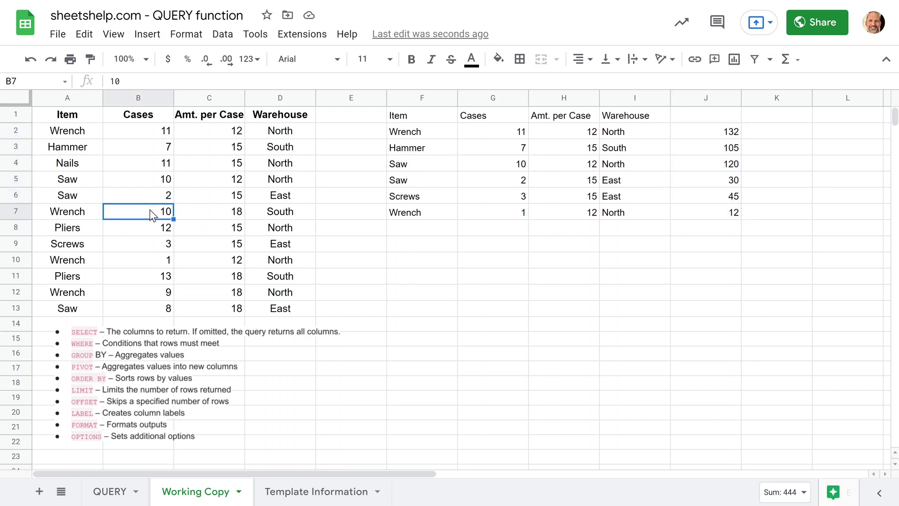
pyautogui.click(205, 216)
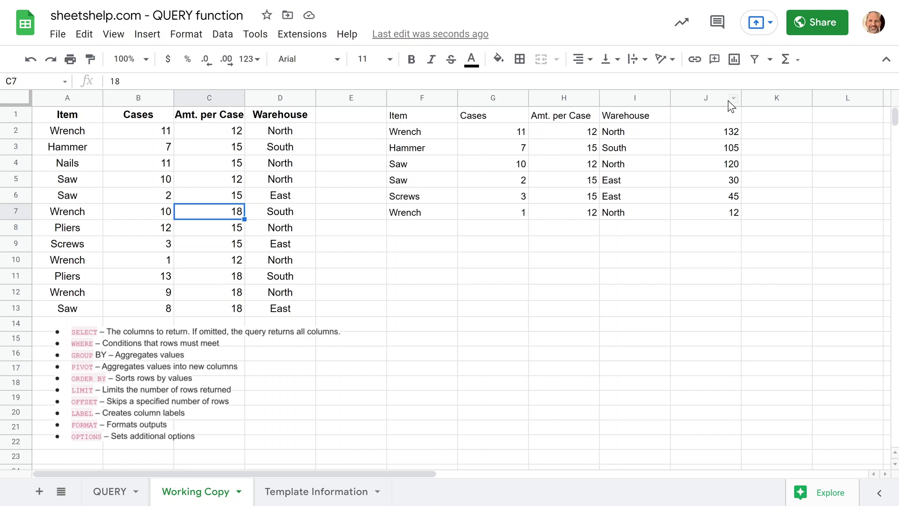
pyautogui.click(706, 98)
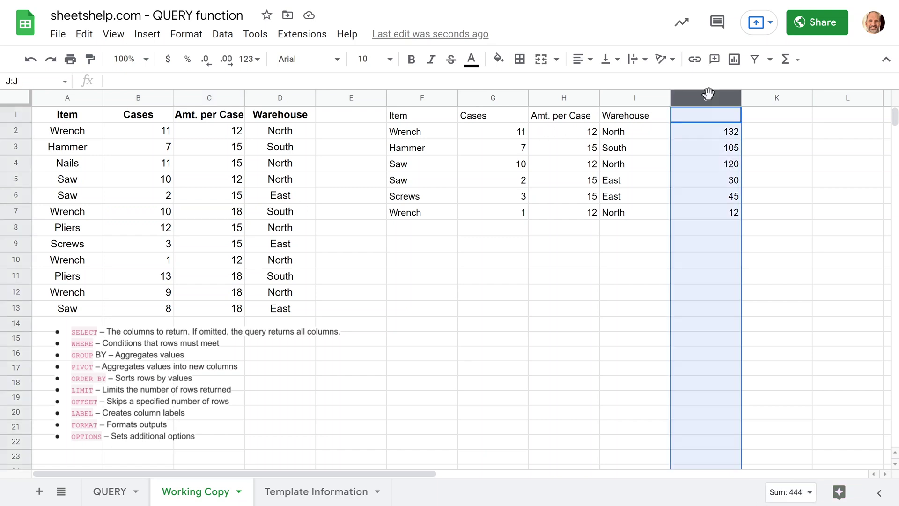
pyautogui.press('Delete')
pyautogui.click(419, 115)
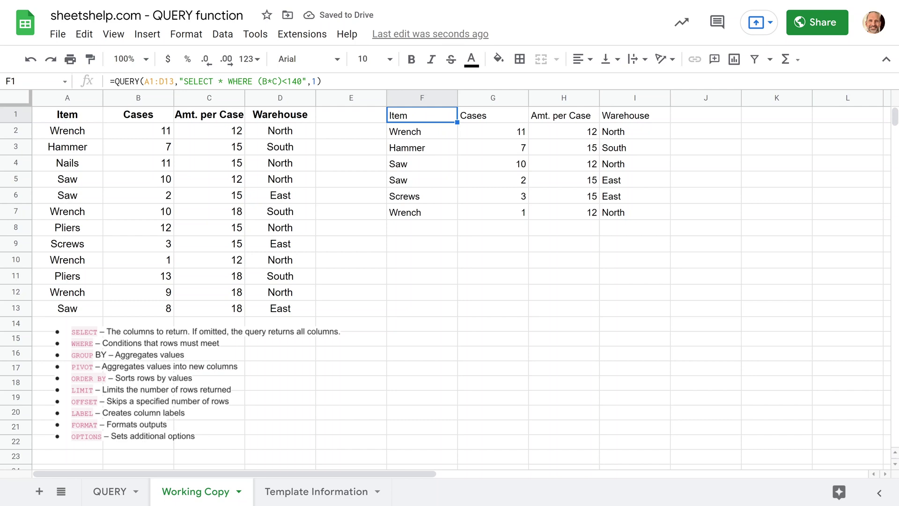
pyautogui.press('Down')
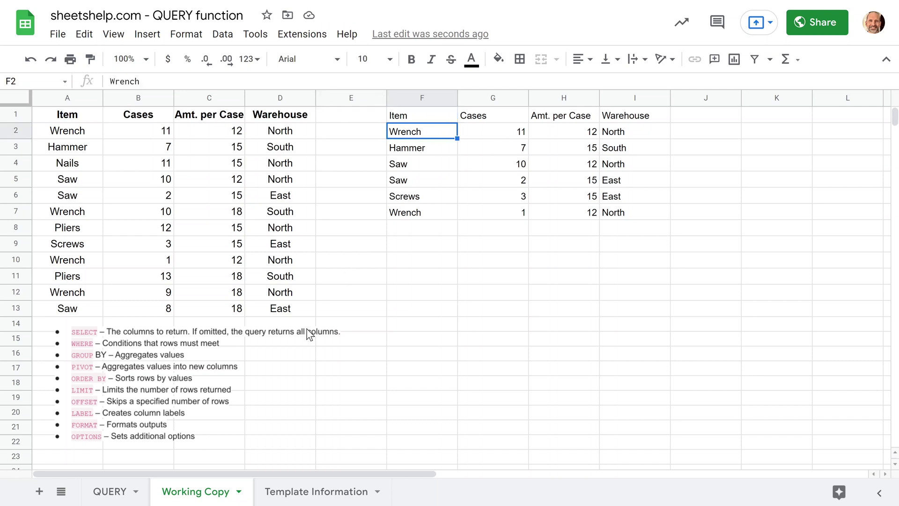
# Append LABEL (B*C) 'Total' to the F1 query.
pyautogui.click(440, 120)
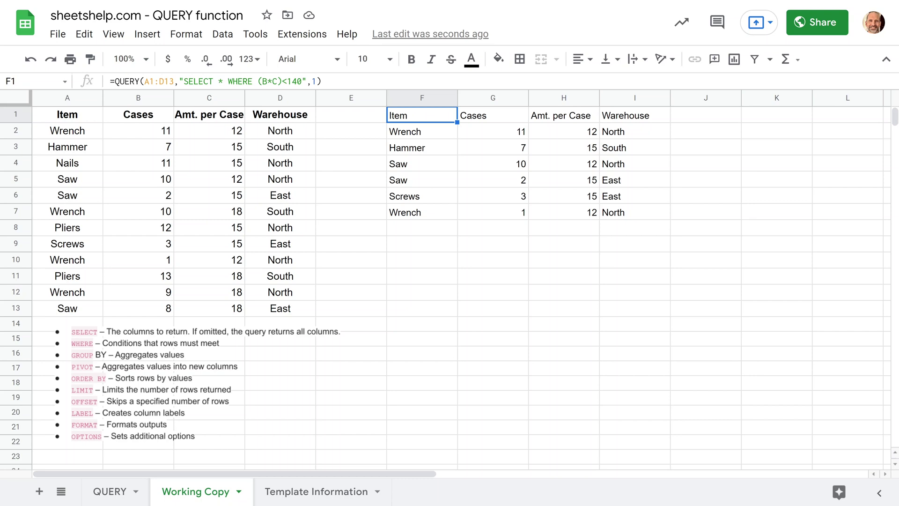
pyautogui.press('Return')
pyautogui.write('LS')
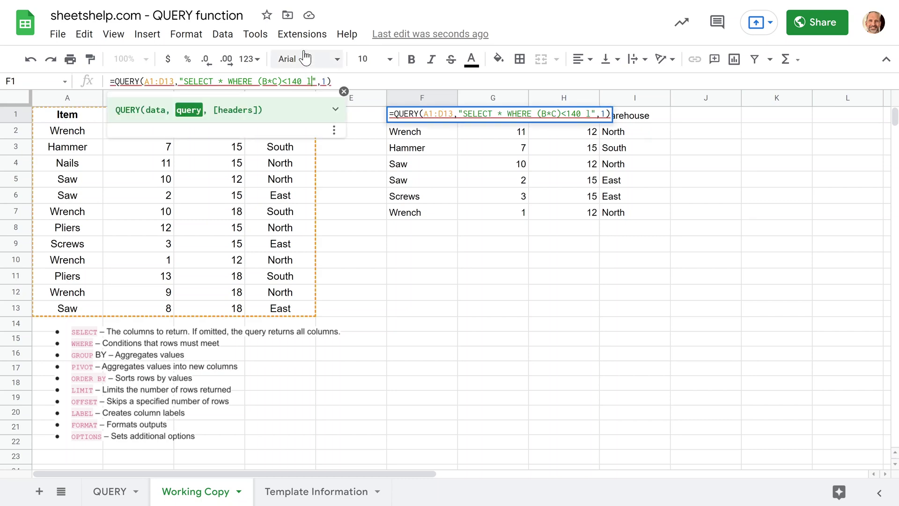
pyautogui.press('BackSpace')
pyautogui.write('ABEL')
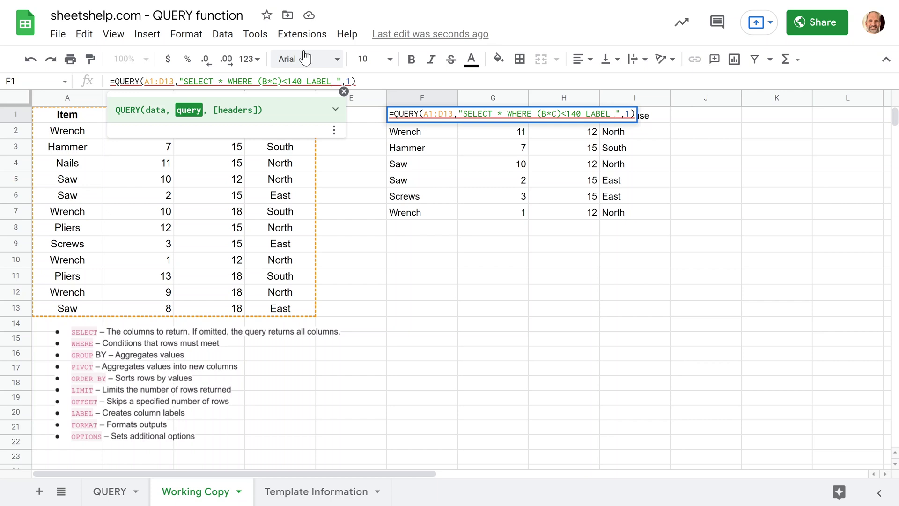
pyautogui.write(' (B')
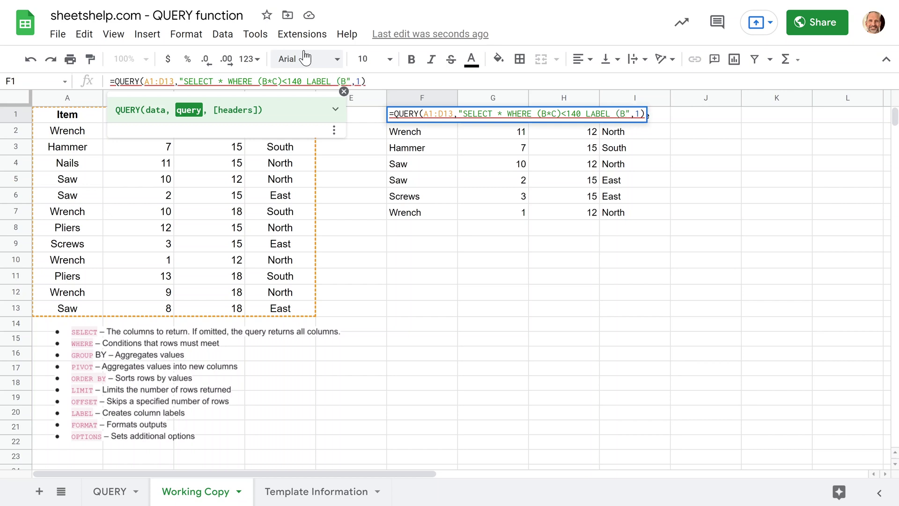
pyautogui.write('*C)')
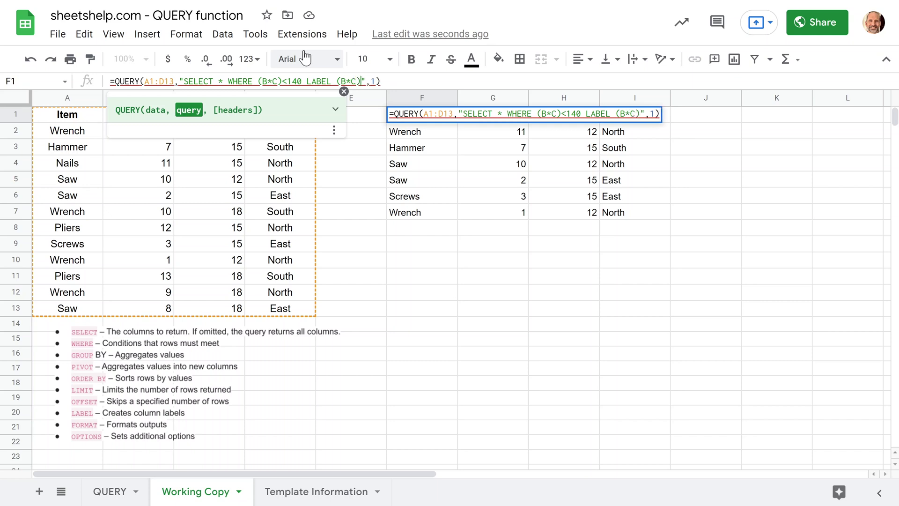
pyautogui.write(" '")
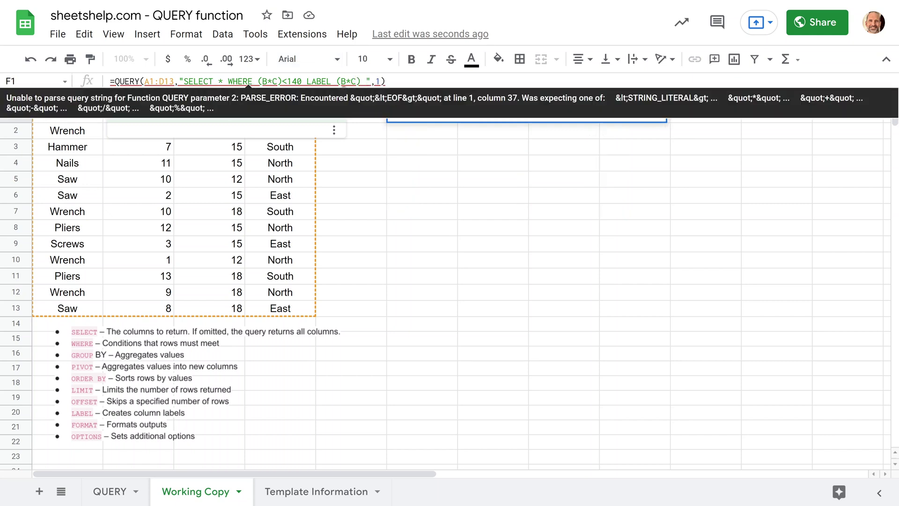
pyautogui.write('Total')
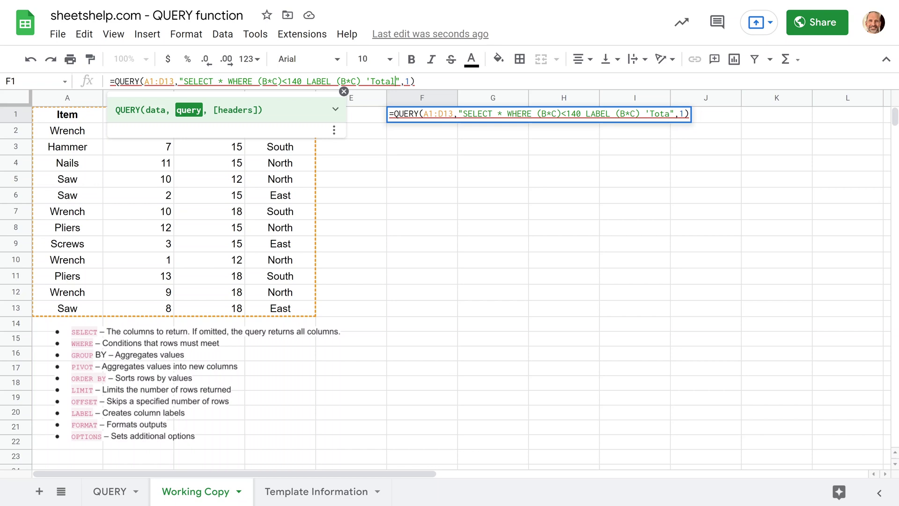
pyautogui.write("'")
pyautogui.press('Return')
# Point out the Item, Cases, Amt. per Case and Warehouse source columns.
pyautogui.click(416, 117)
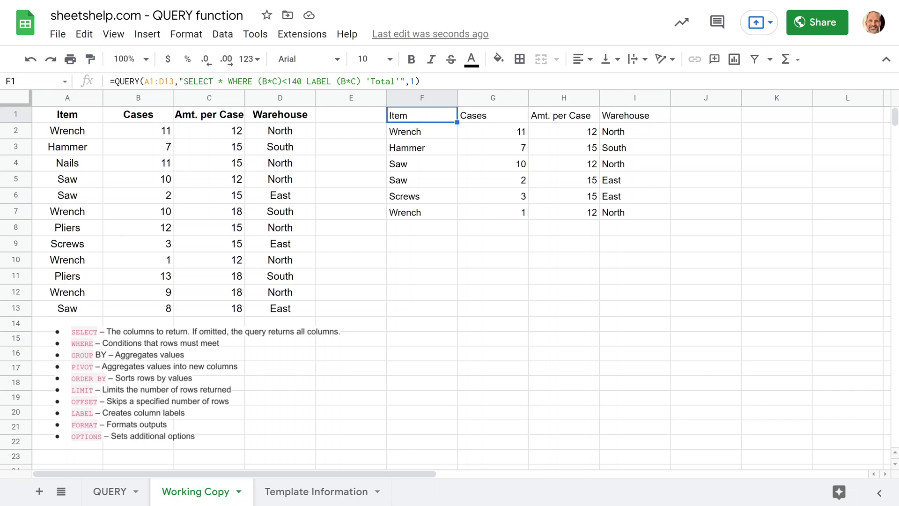
pyautogui.press('Return')
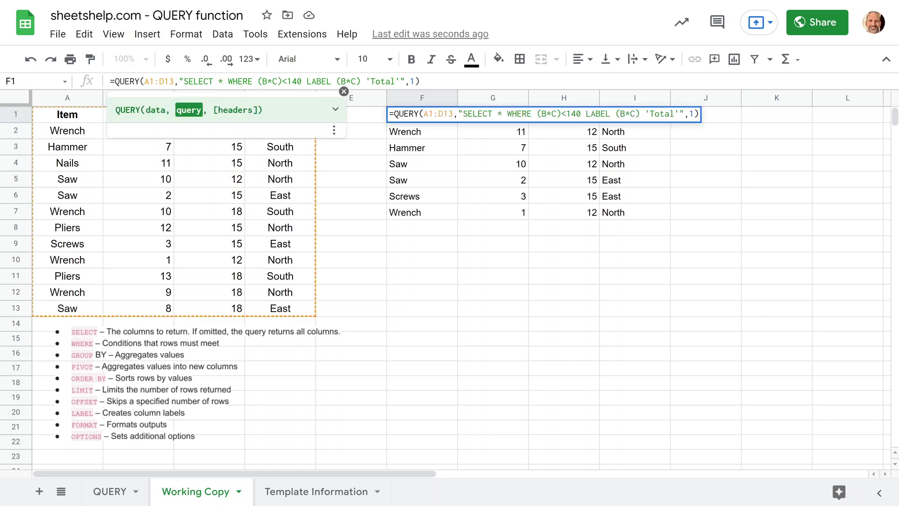
pyautogui.press('Escape')
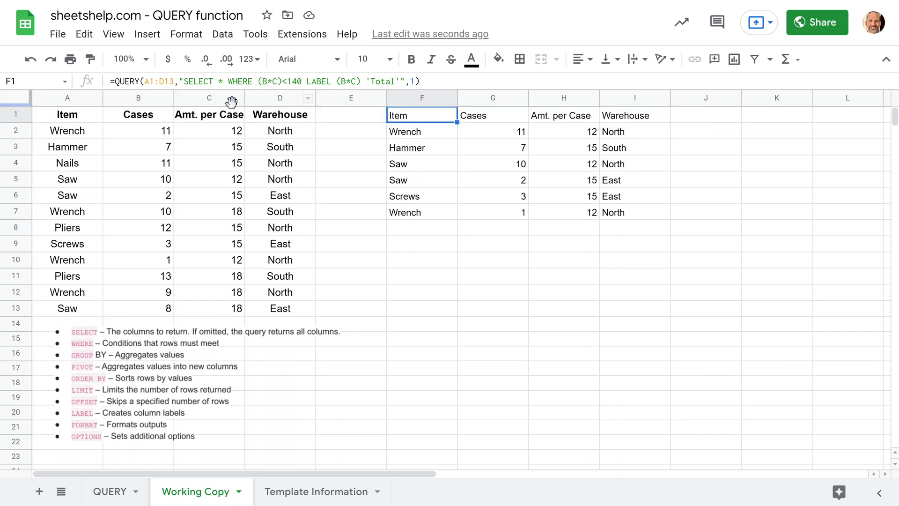
pyautogui.moveTo(67, 115); pyautogui.dragTo(67, 182)
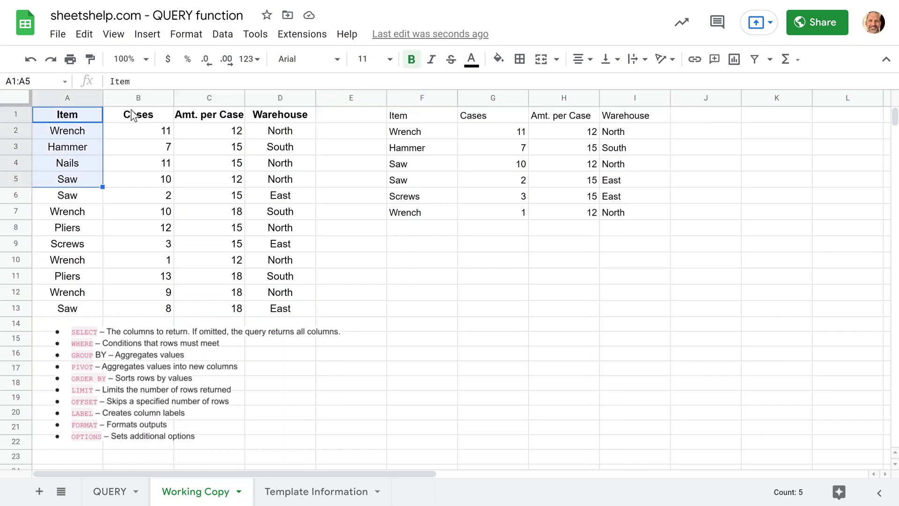
pyautogui.moveTo(132, 114); pyautogui.dragTo(141, 148)
pyautogui.moveTo(228, 117); pyautogui.dragTo(235, 146)
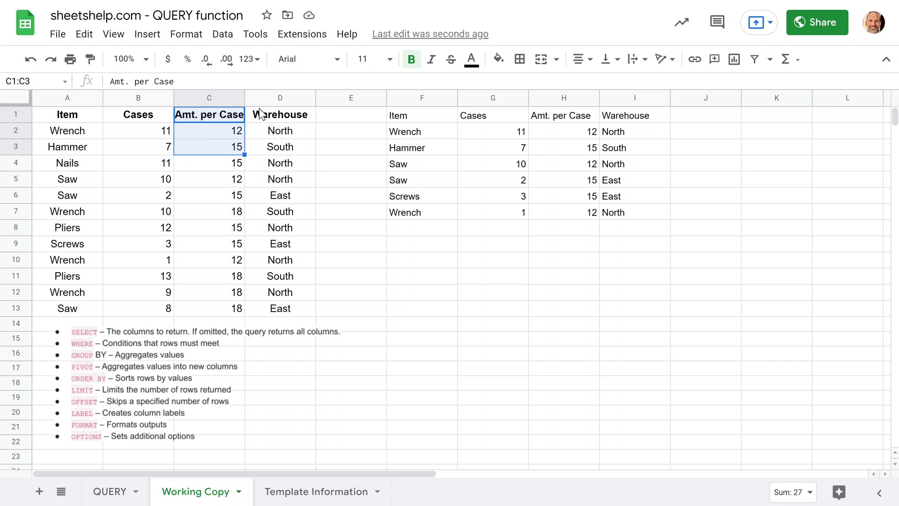
pyautogui.moveTo(255, 114); pyautogui.dragTo(264, 134)
pyautogui.click(433, 118)
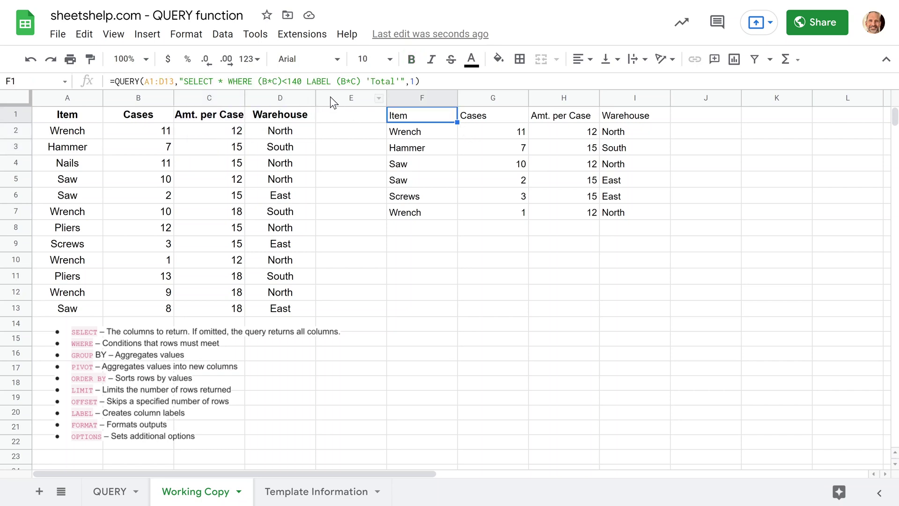
# Change SELECT * to SELECT A, B, C, (B*C), giving Totals 132, 105, 120, 30, 45, 12.
pyautogui.doubleClick(221, 81)
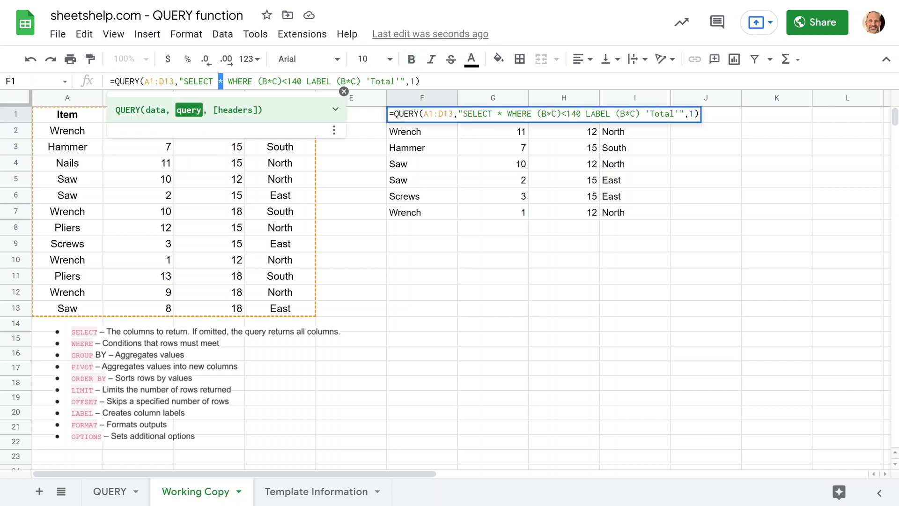
pyautogui.press('BackSpace')
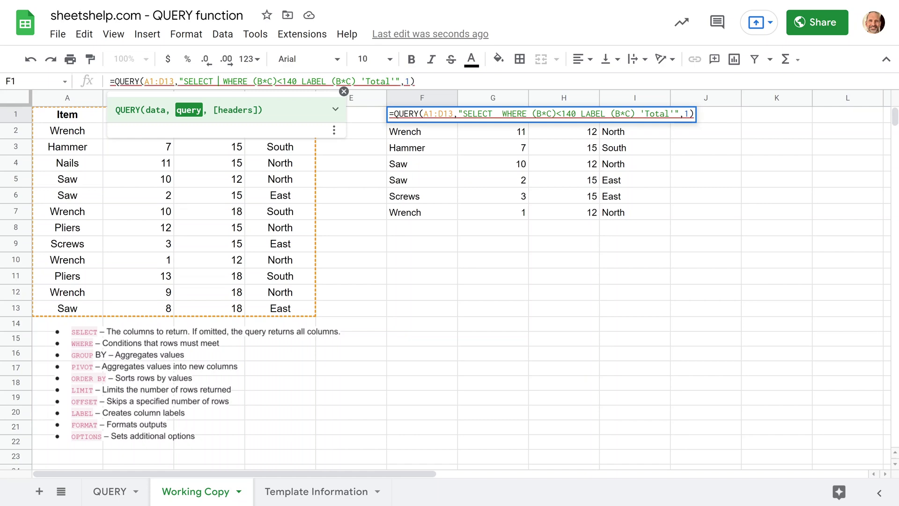
pyautogui.write('A, B,')
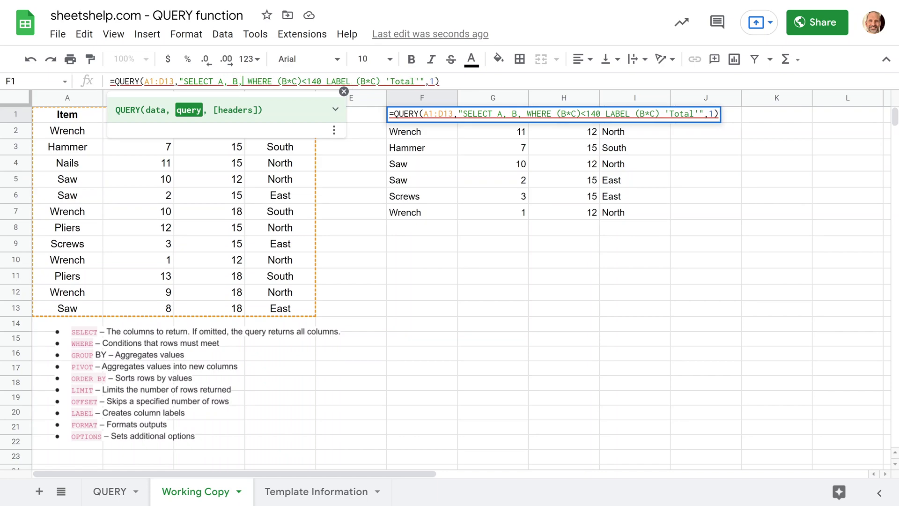
pyautogui.write(' C, ')
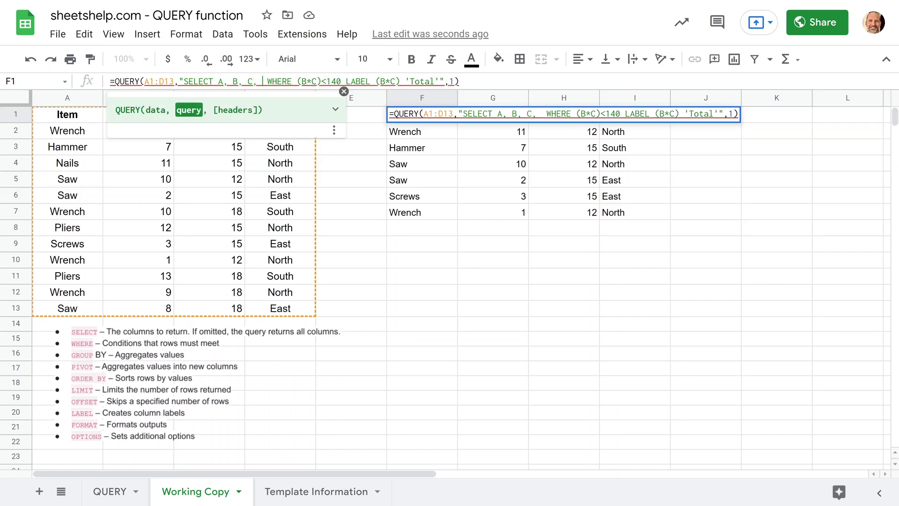
pyautogui.write('(')
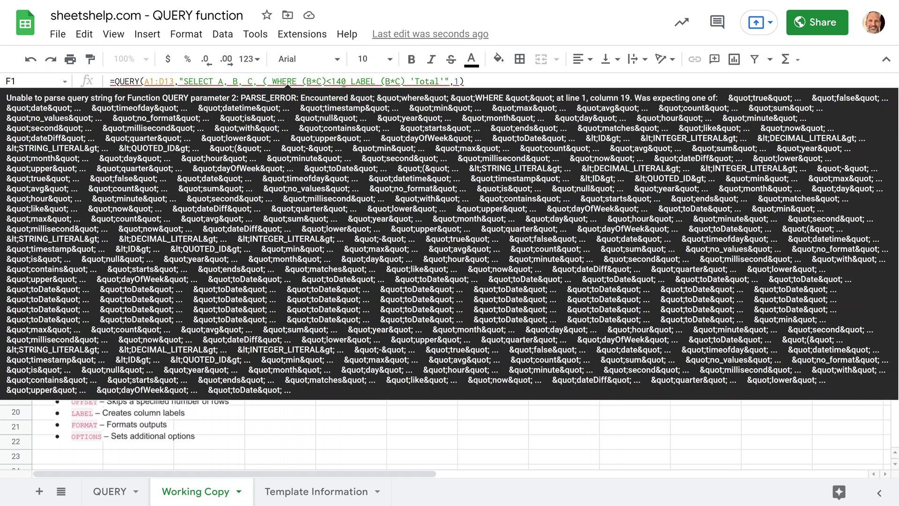
pyautogui.write('B')
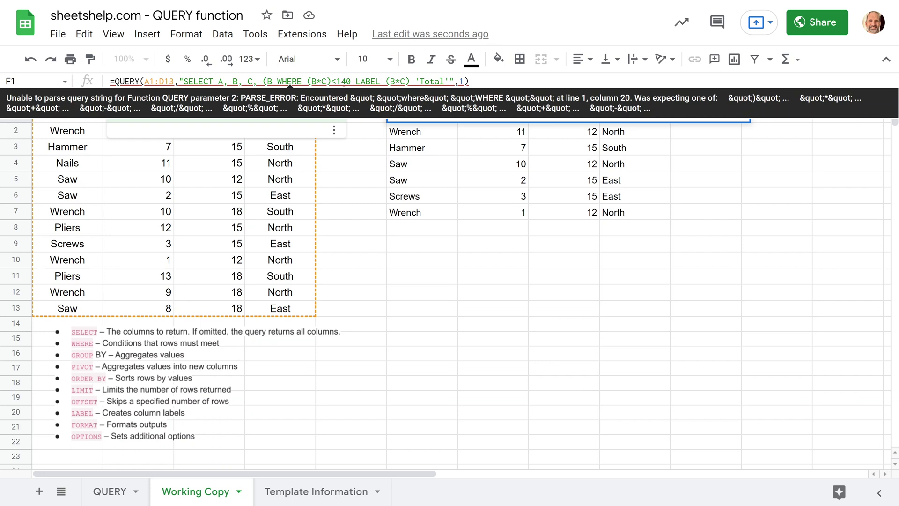
pyautogui.write('*C)')
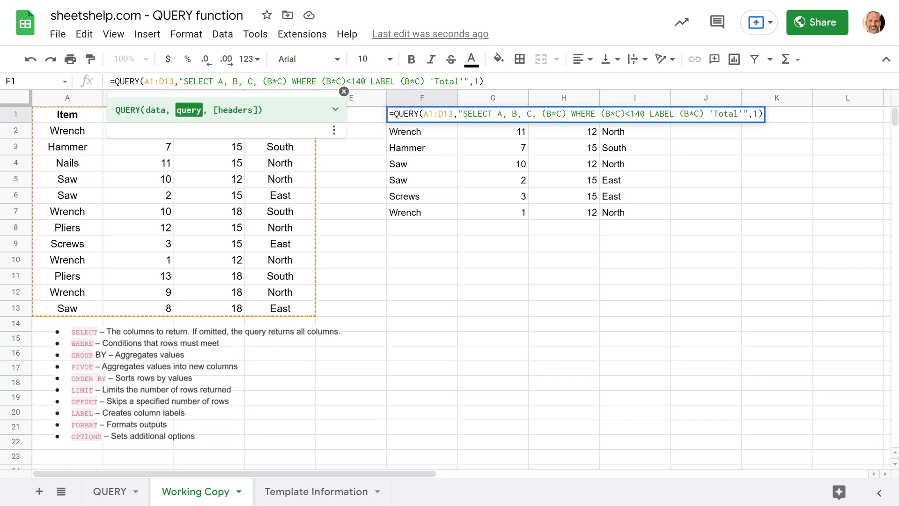
pyautogui.press('Return')
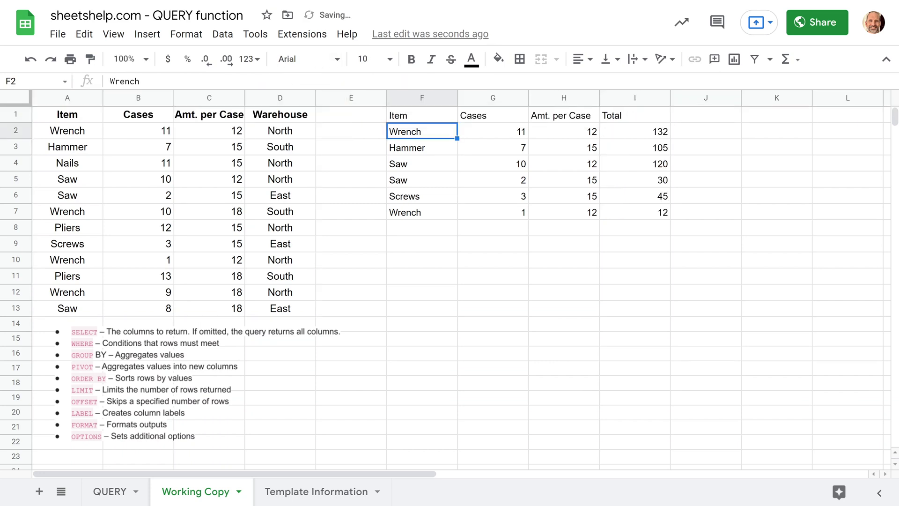
pyautogui.click(633, 116)
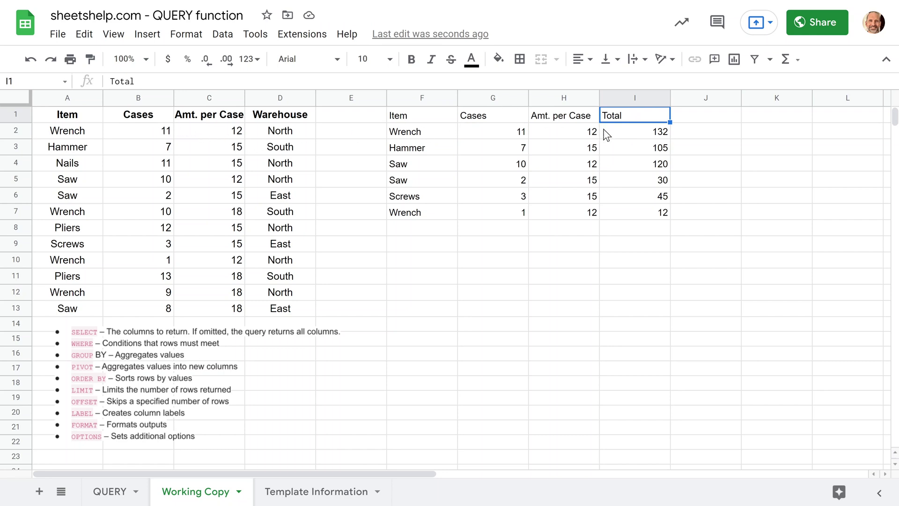
pyautogui.moveTo(641, 115); pyautogui.dragTo(630, 213)
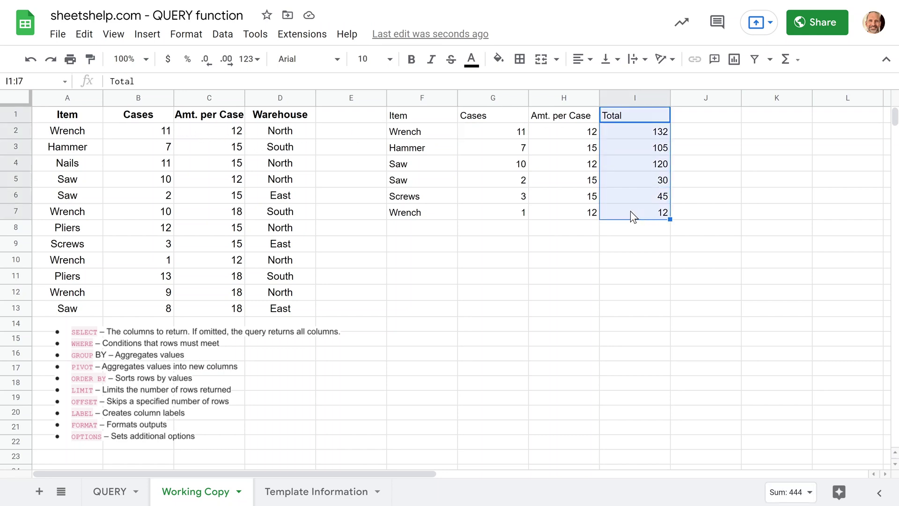
pyautogui.click(419, 157)
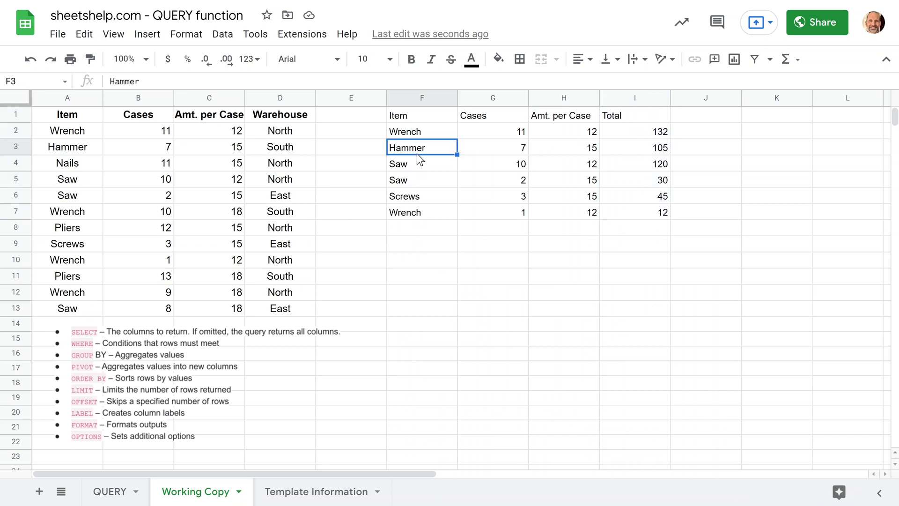
pyautogui.click(440, 118)
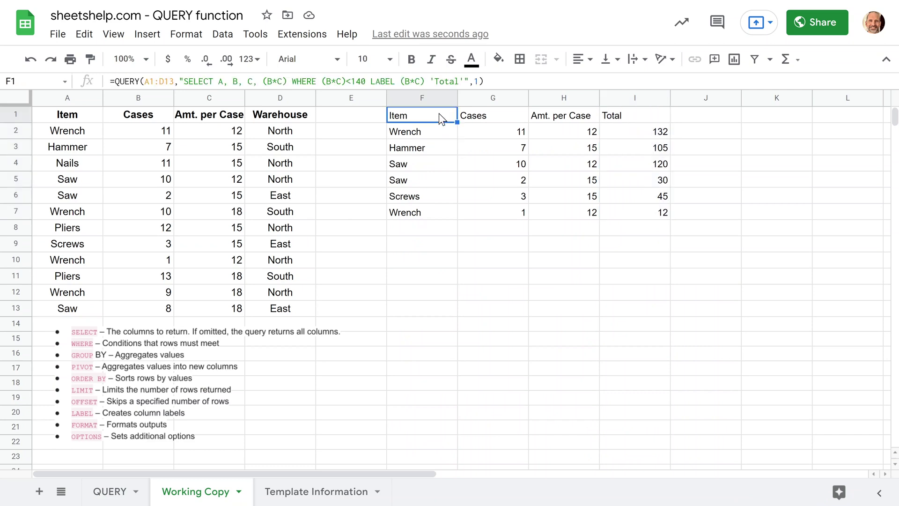
# Add D to F1's SELECT list after C so Warehouse appears in column I, then verify its values.
pyautogui.press('Return')
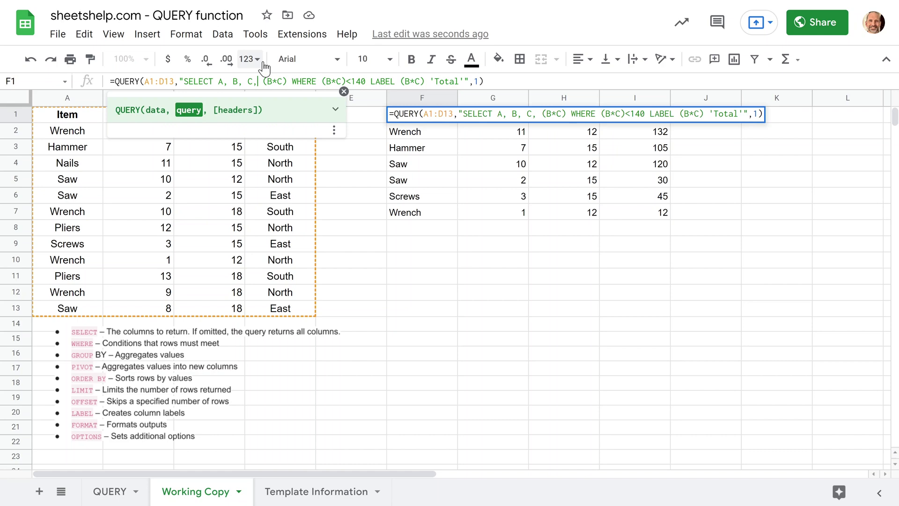
pyautogui.write('D')
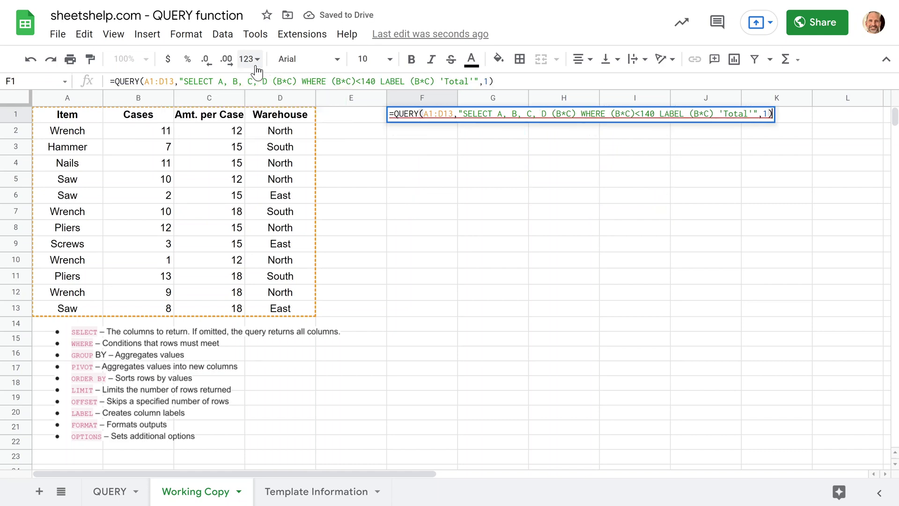
pyautogui.click(264, 81)
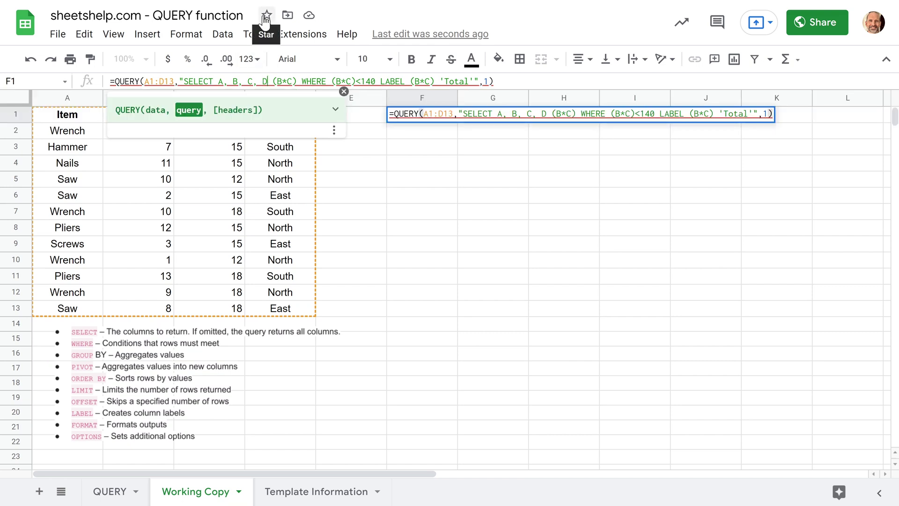
pyautogui.write(',')
pyautogui.press('Return')
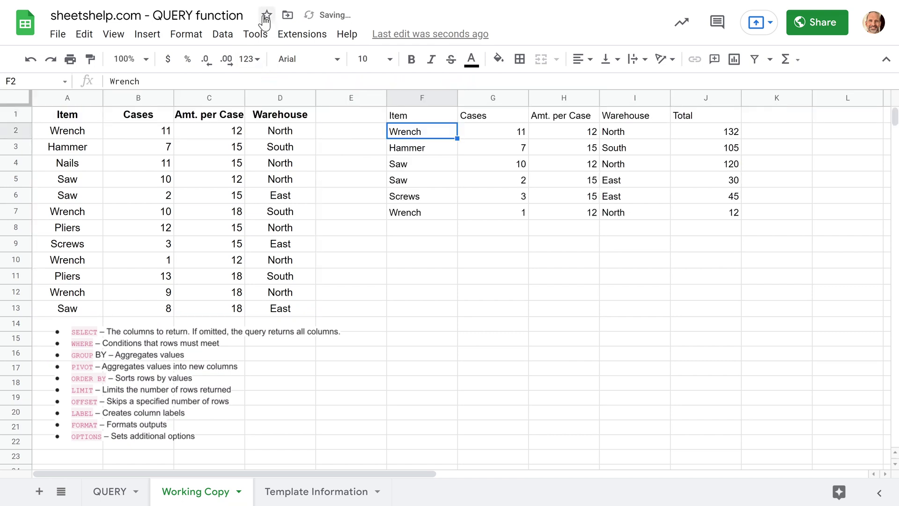
pyautogui.moveTo(628, 117); pyautogui.dragTo(626, 207)
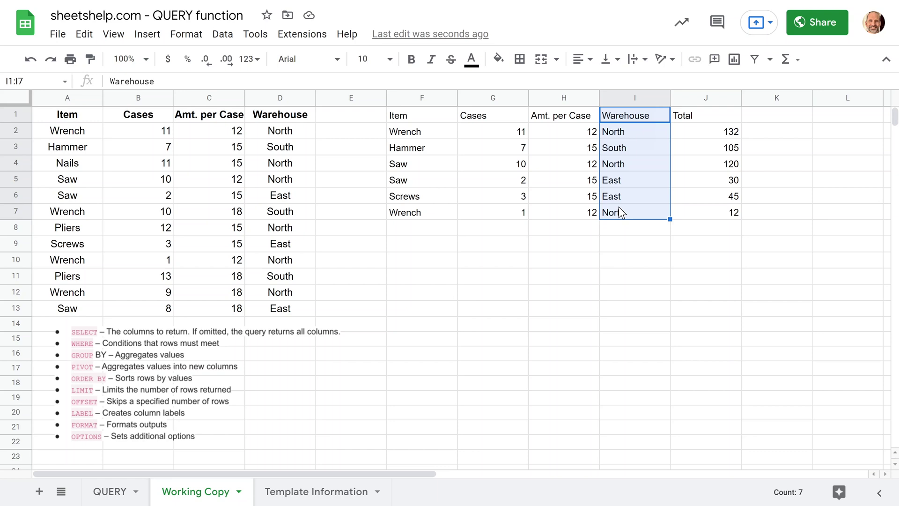
# Add AND D='North' after the 140 condition in F1's WHERE clause.
pyautogui.click(438, 120)
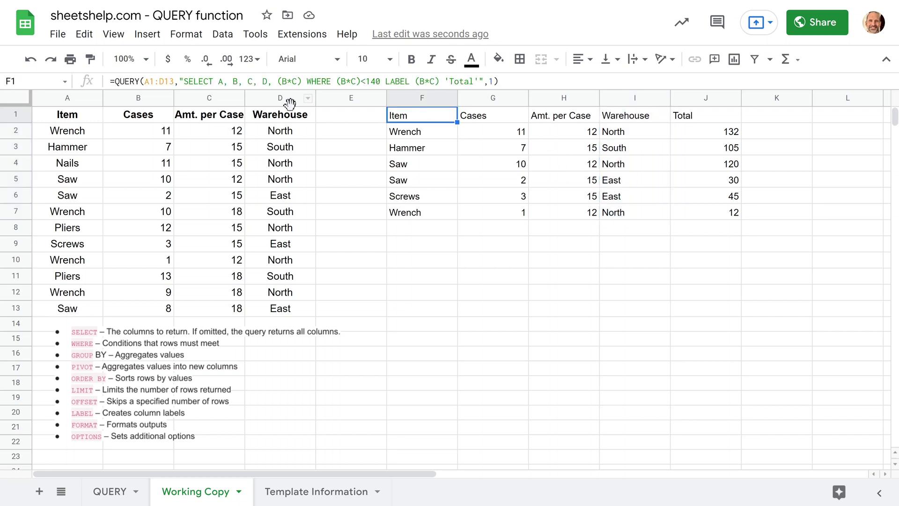
pyautogui.click(306, 81)
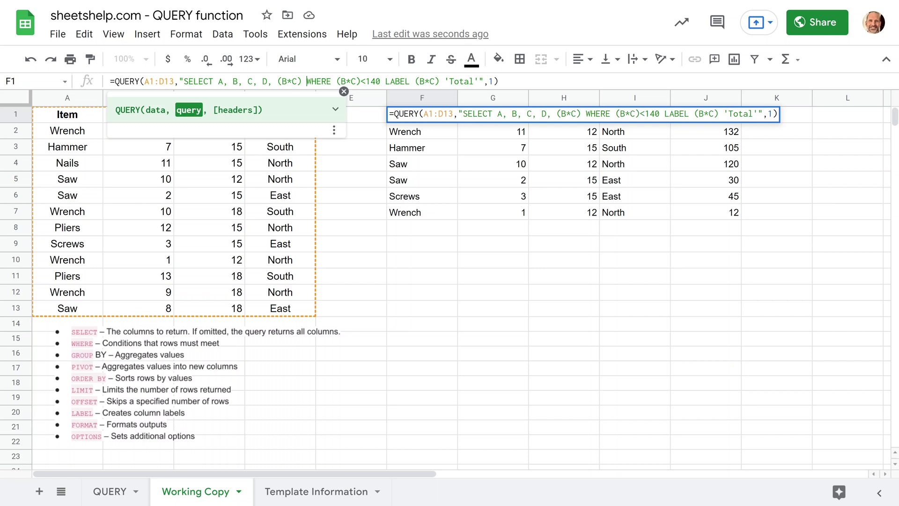
pyautogui.click(381, 81)
pyautogui.write('AN')
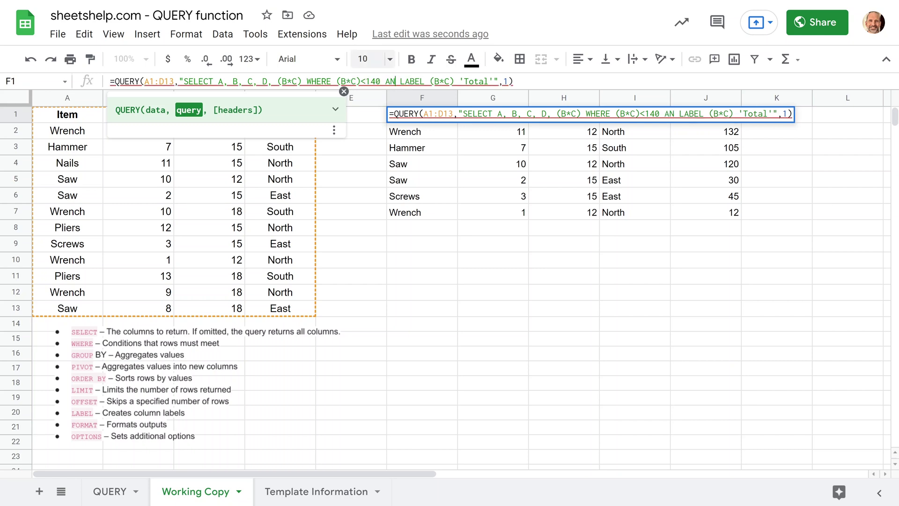
pyautogui.write('D')
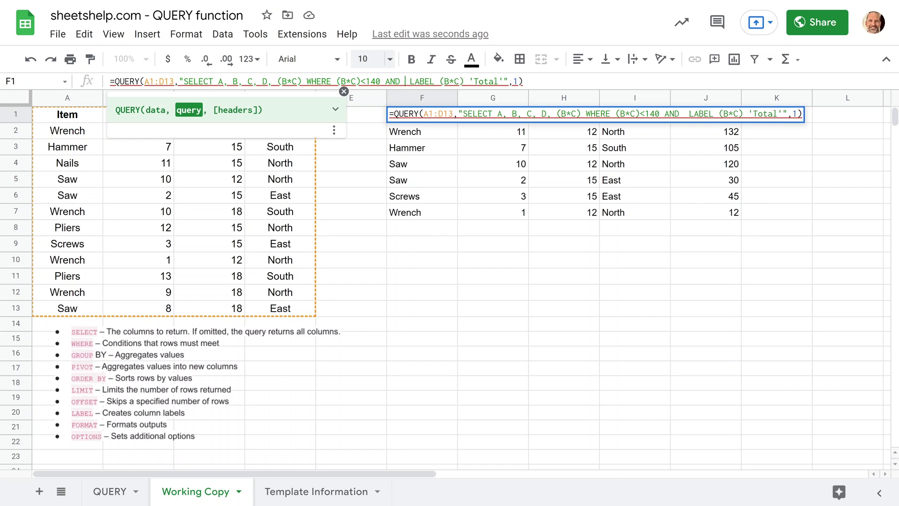
pyautogui.write(' D')
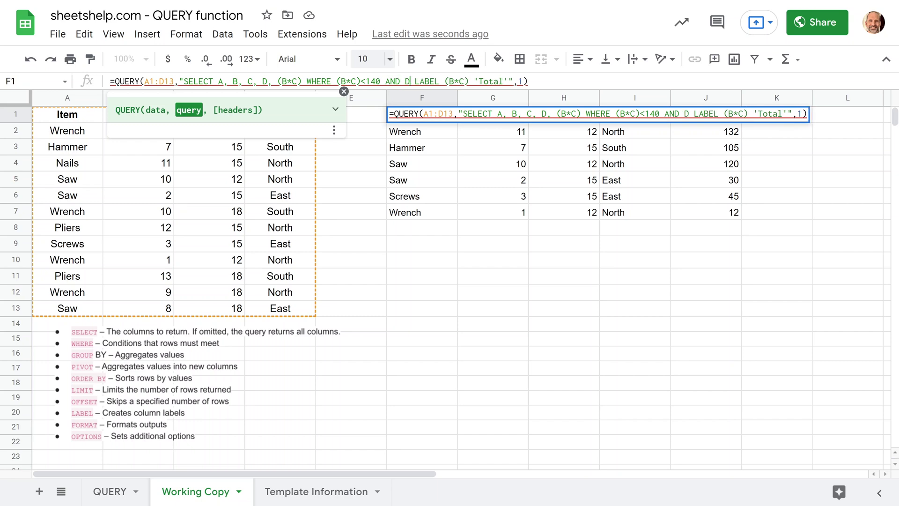
pyautogui.write('=')
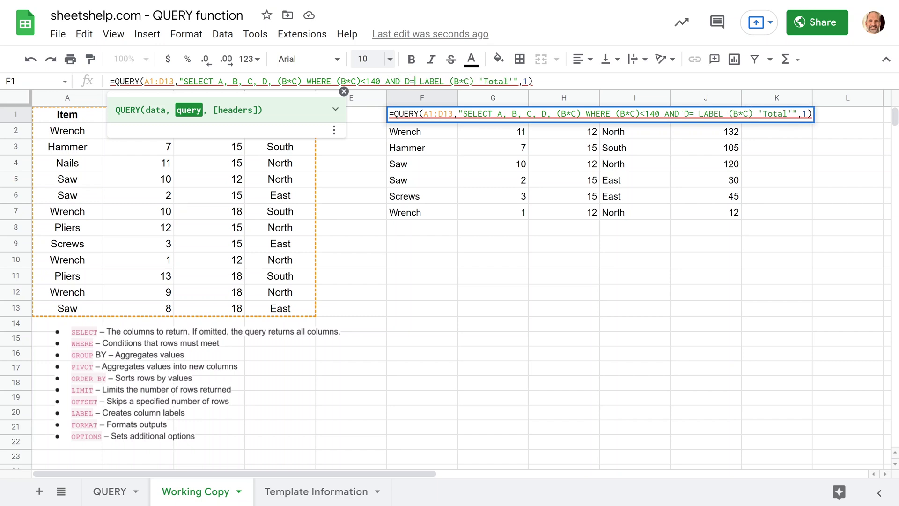
pyautogui.write("'North'")
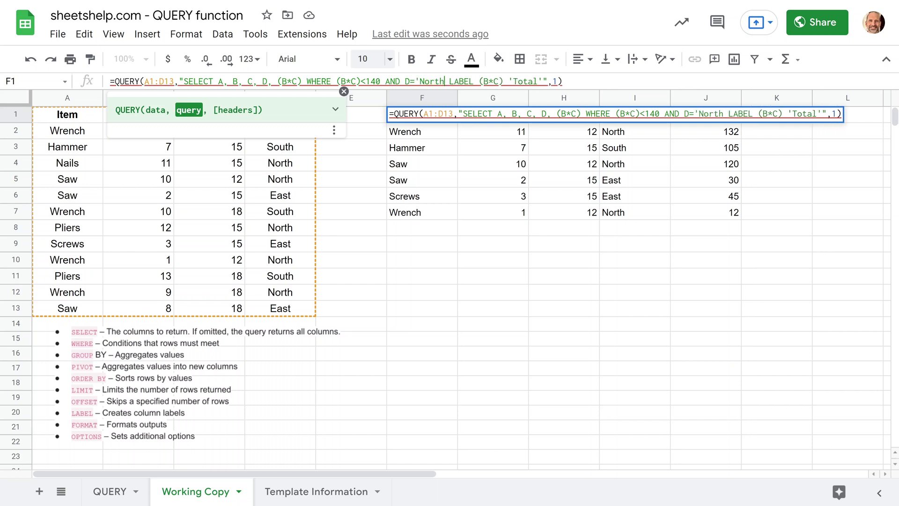
pyautogui.press('Return')
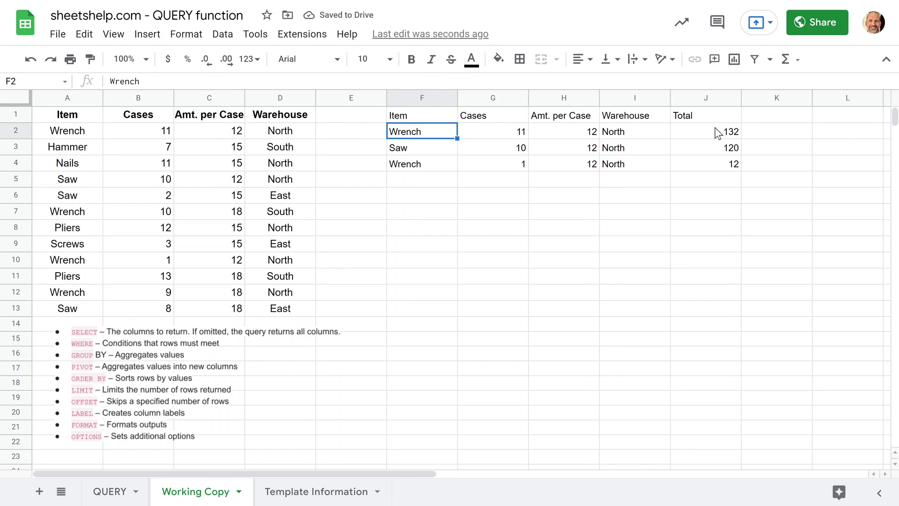
pyautogui.moveTo(716, 134); pyautogui.dragTo(711, 169)
pyautogui.moveTo(648, 137); pyautogui.dragTo(640, 158)
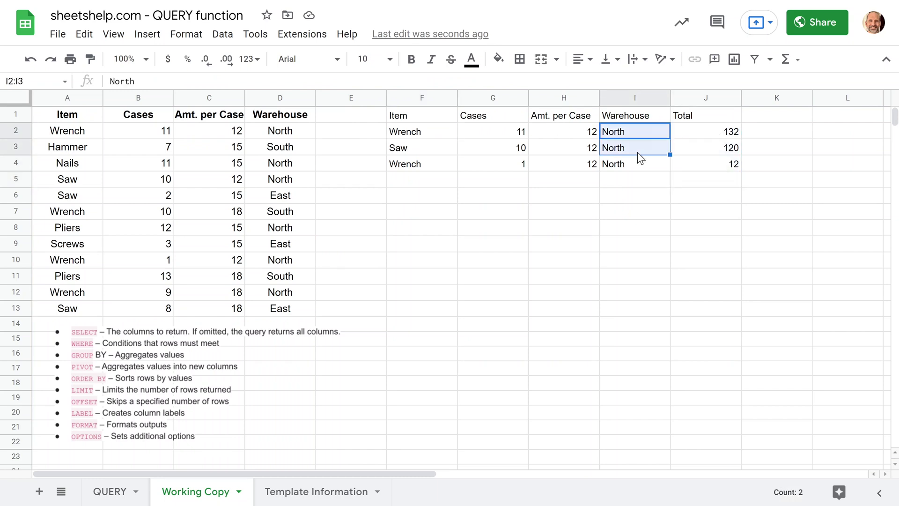
pyautogui.click(463, 219)
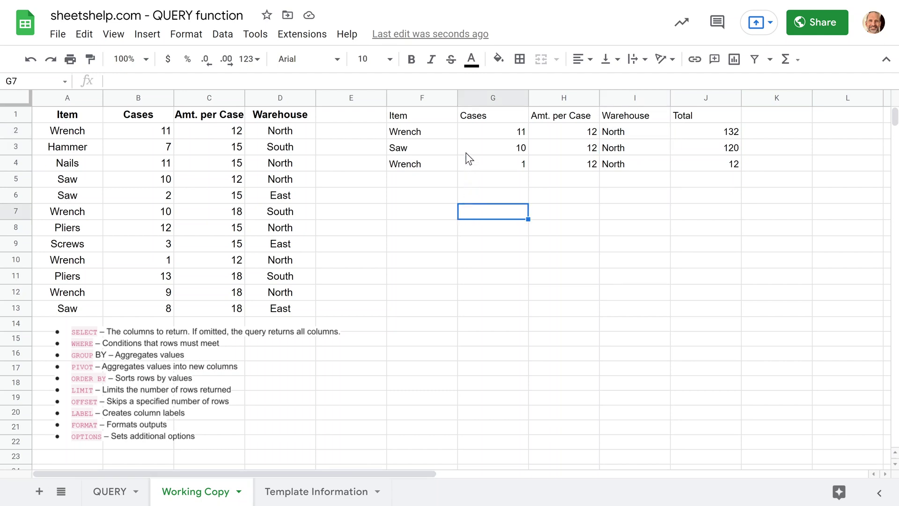
pyautogui.click(436, 119)
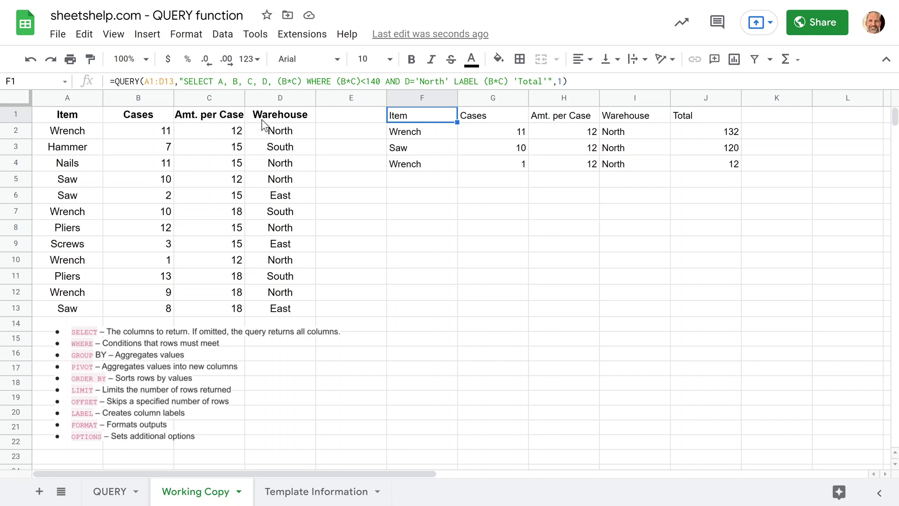
pyautogui.click(271, 99)
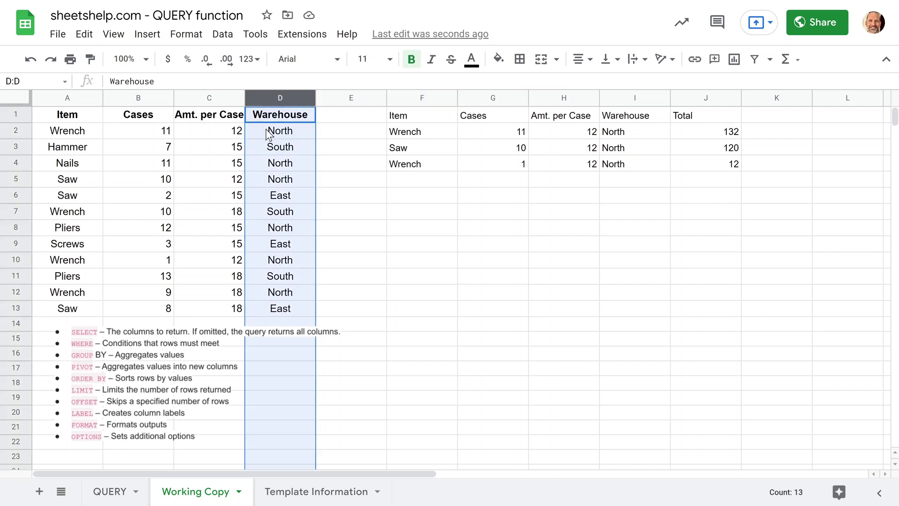
pyautogui.click(270, 134)
pyautogui.click(266, 153)
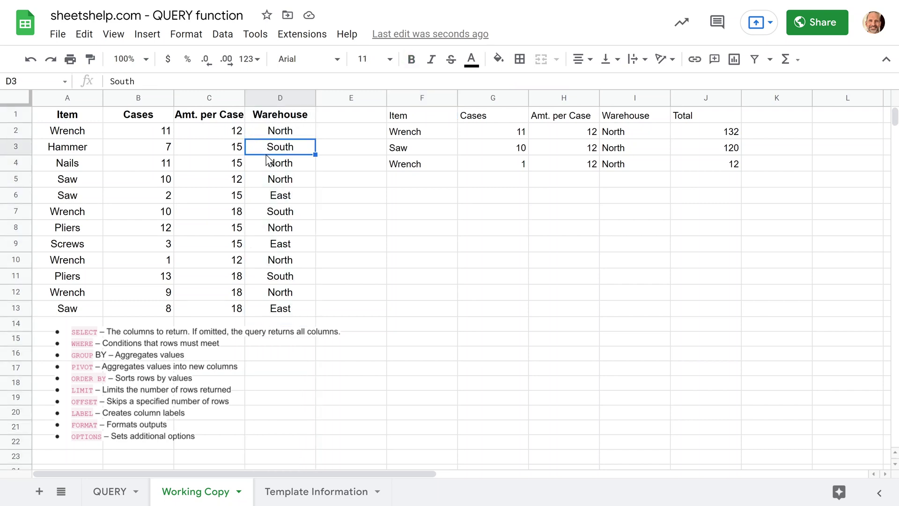
pyautogui.click(231, 138)
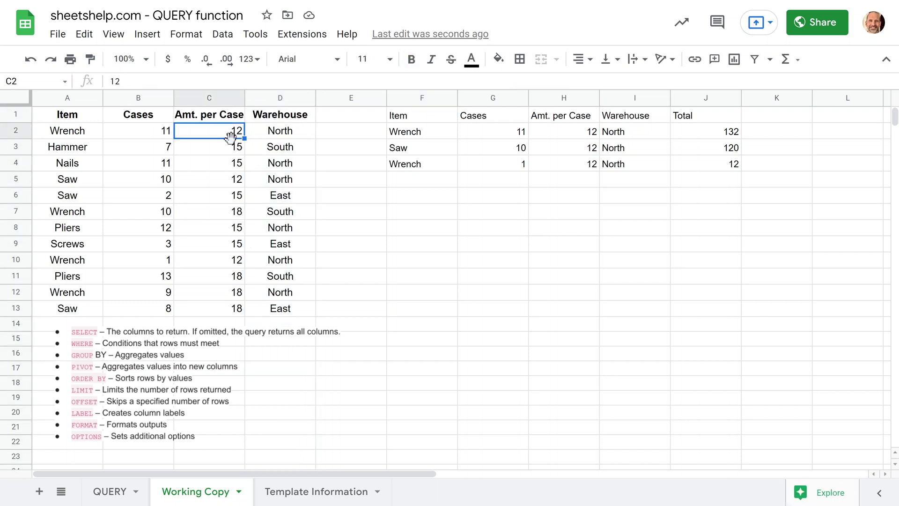
pyautogui.click(305, 143)
pyautogui.moveTo(337, 133); pyautogui.dragTo(336, 168)
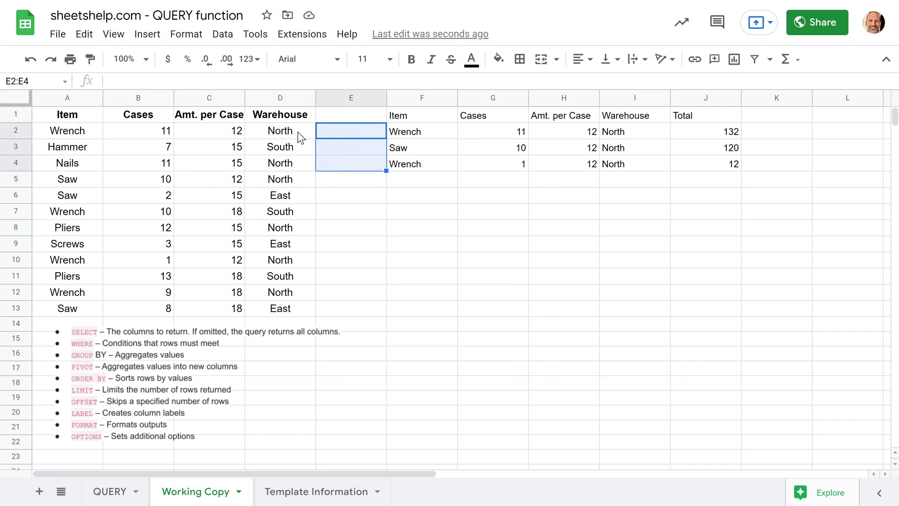
pyautogui.click(406, 116)
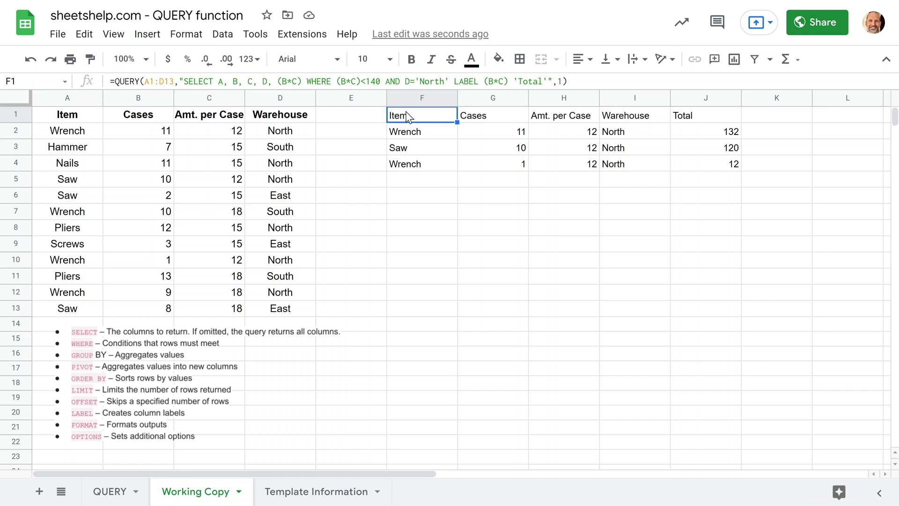
pyautogui.moveTo(406, 116); pyautogui.dragTo(724, 168)
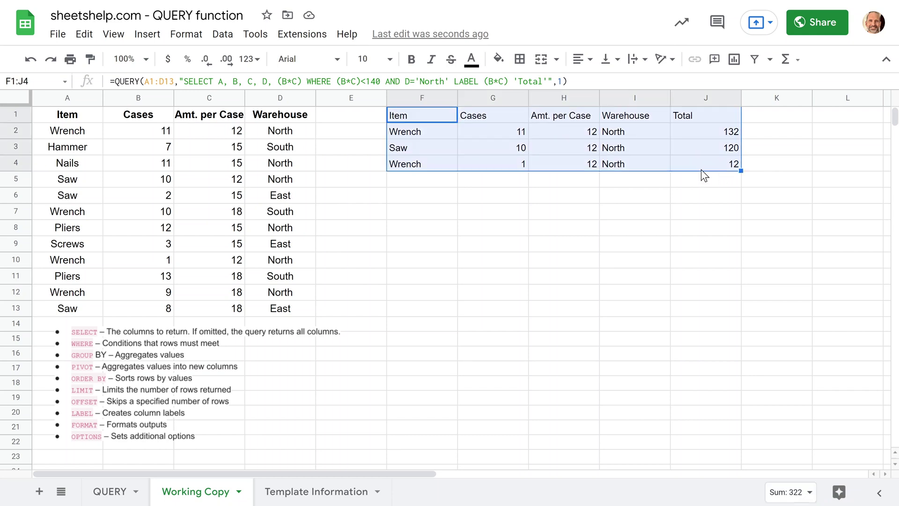
pyautogui.click(434, 117)
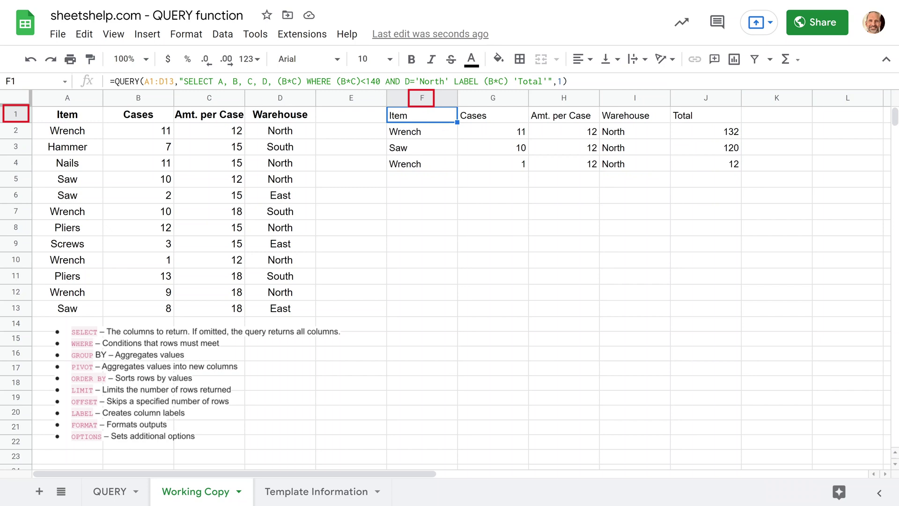
pyautogui.moveTo(214, 81); pyautogui.dragTo(463, 81)
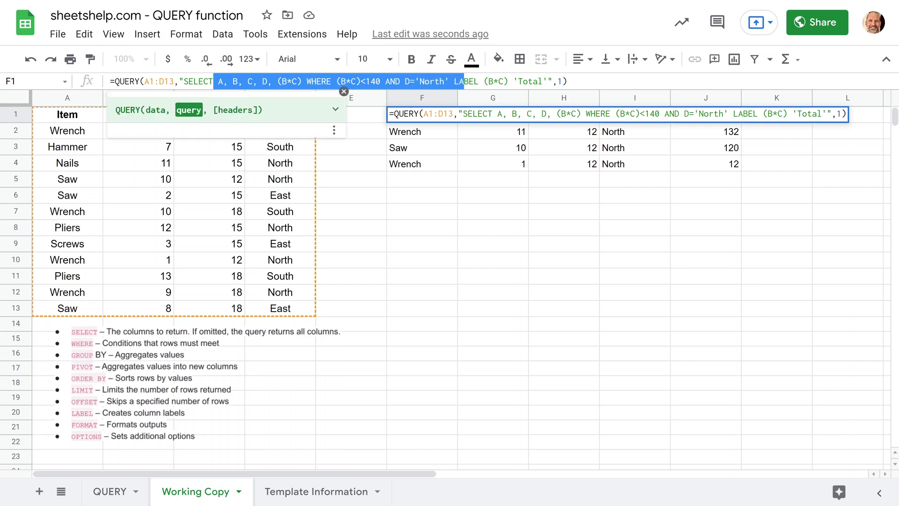
pyautogui.press('Escape')
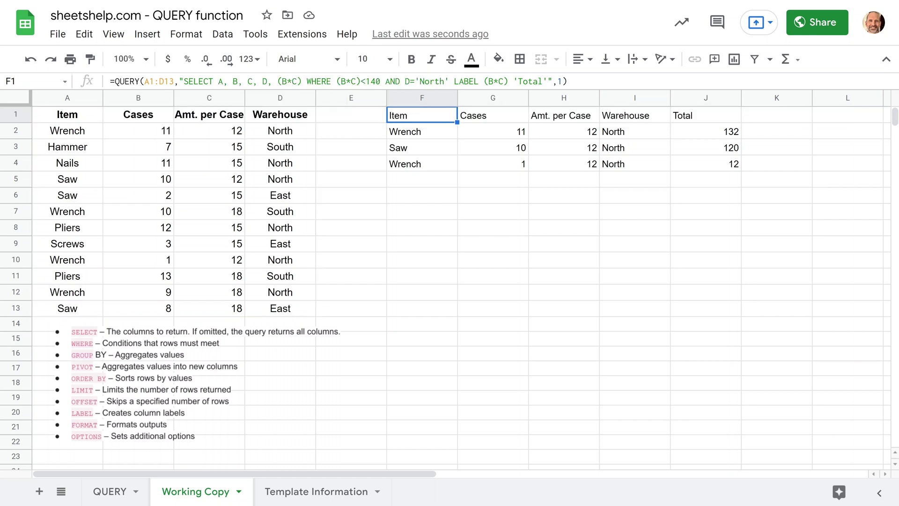
pyautogui.click(118, 493)
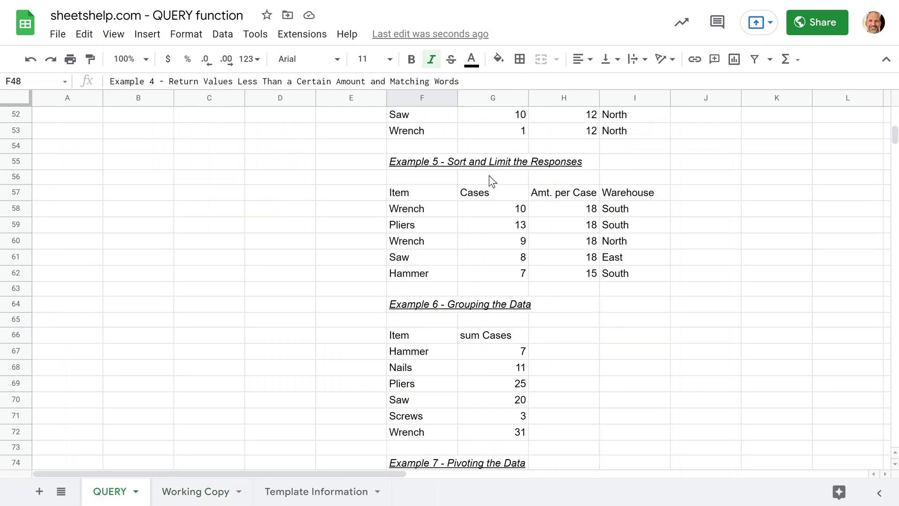
pyautogui.click(427, 193)
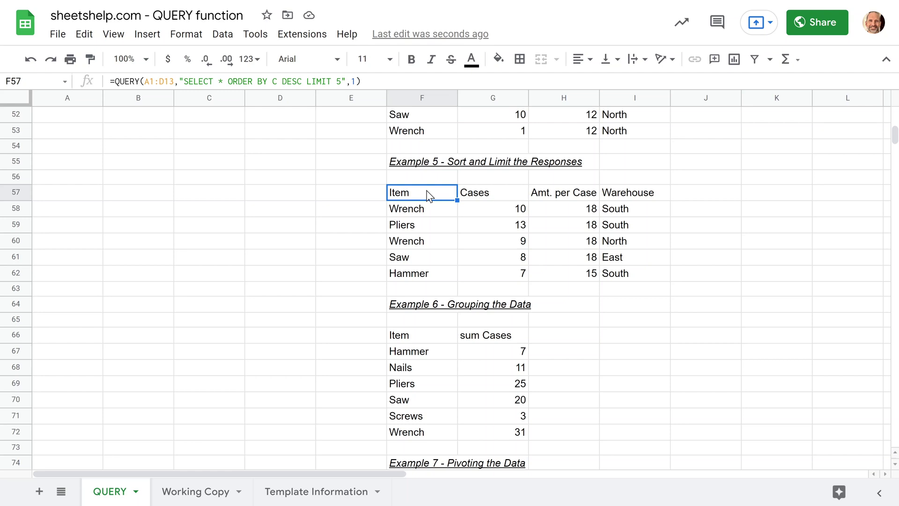
pyautogui.click(211, 492)
# Replace the F1 query with just SELECT * to list all 12 source rows in F1:I13.
pyautogui.click(439, 129)
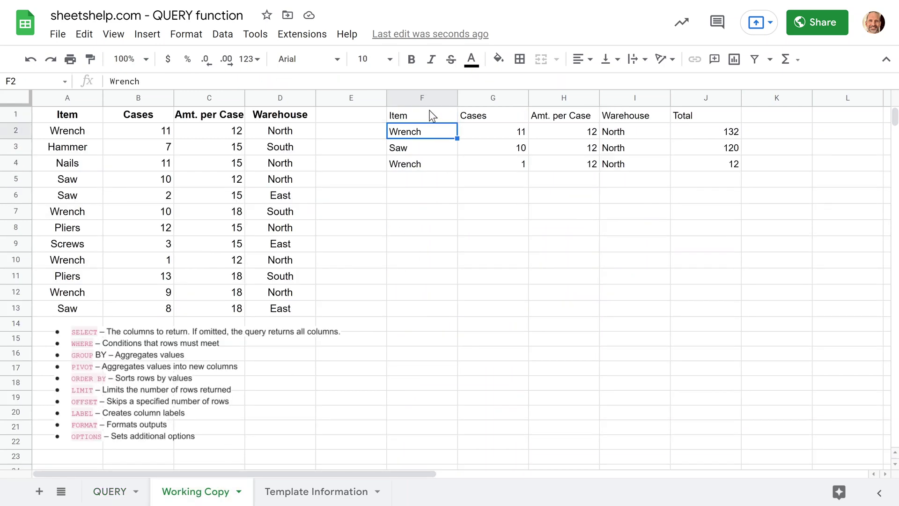
pyautogui.click(428, 117)
pyautogui.click(220, 81)
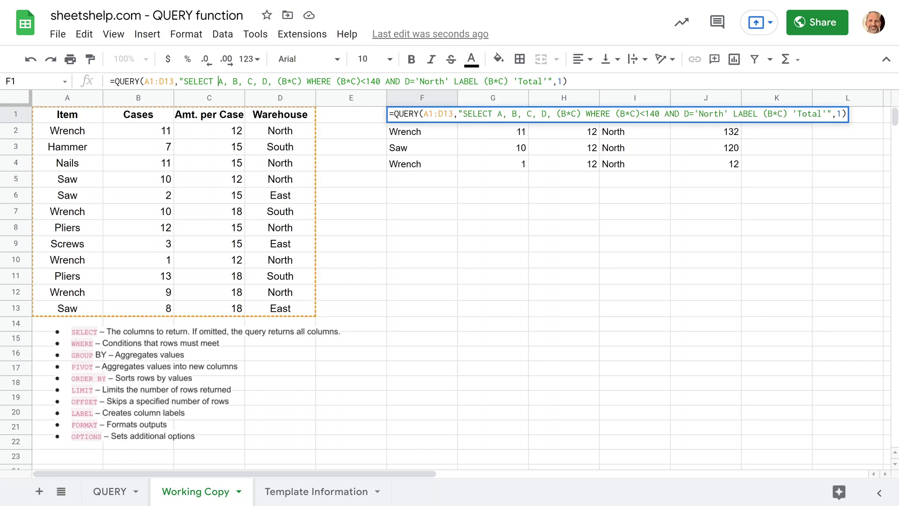
pyautogui.doubleClick(220, 82)
pyautogui.write('*')
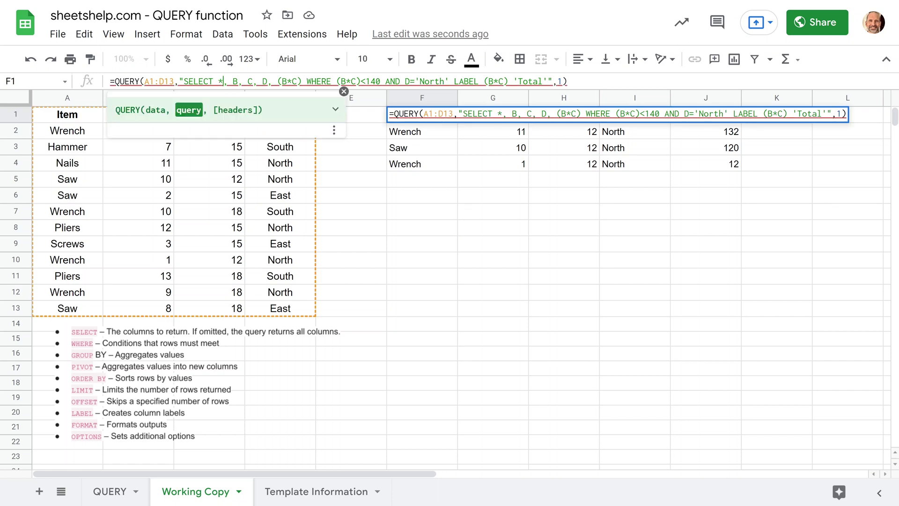
pyautogui.moveTo(224, 82); pyautogui.dragTo(548, 81)
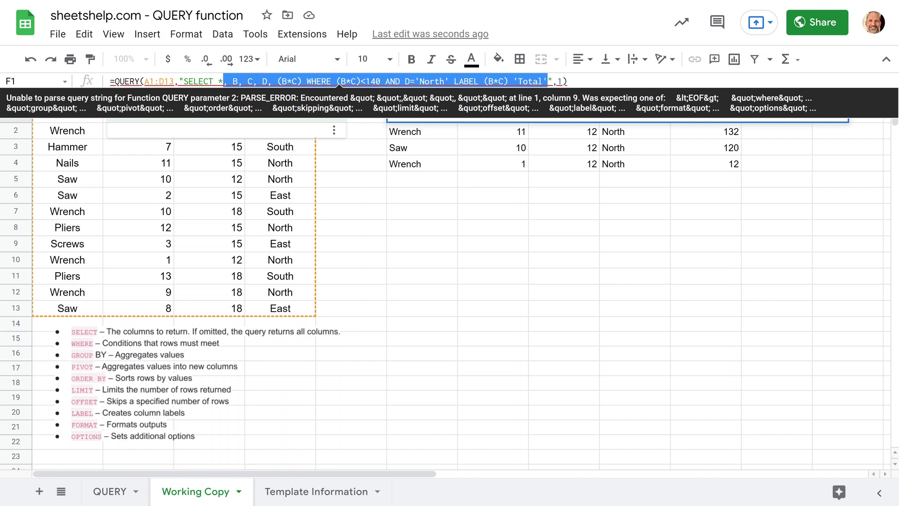
pyautogui.press('BackSpace')
pyautogui.press('Return')
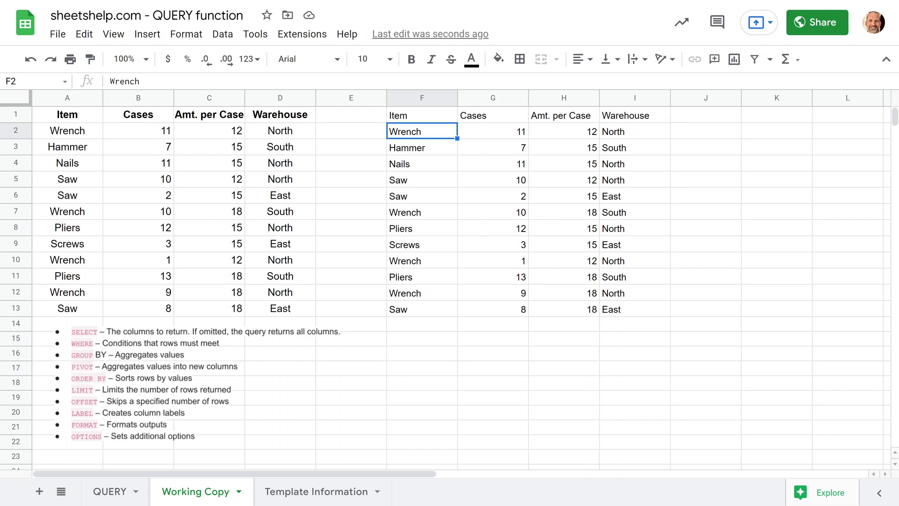
# Extend the F1 query to SELECT * ORDER BY B LIMIT 5, showing the five lowest-Cases rows.
pyautogui.click(422, 114)
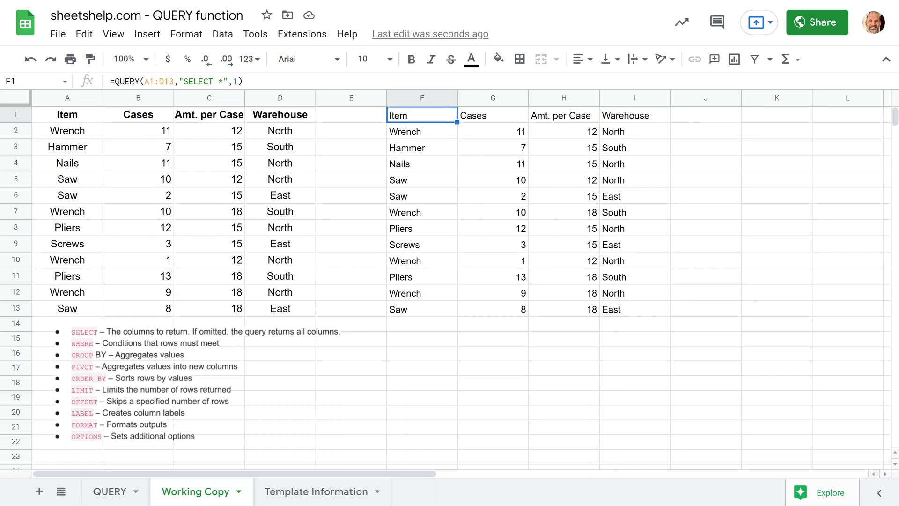
pyautogui.doubleClick(501, 115)
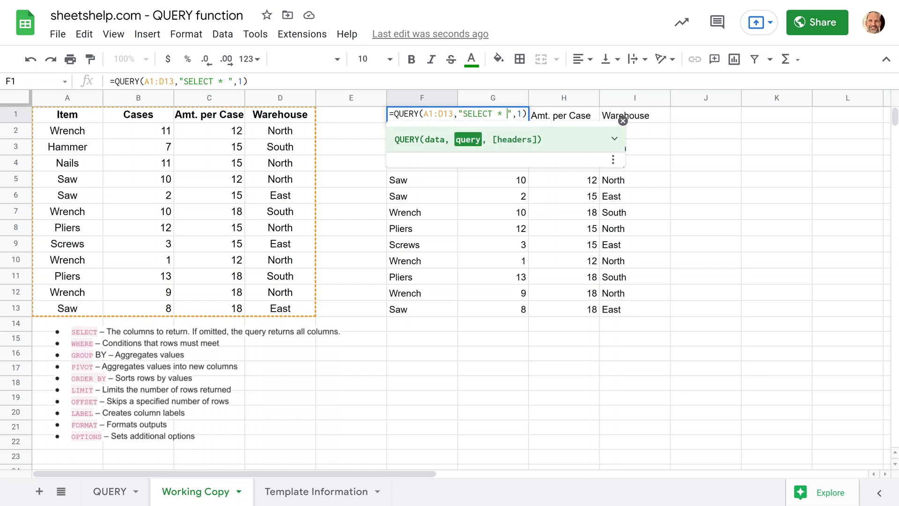
pyautogui.write('ORDER BY')
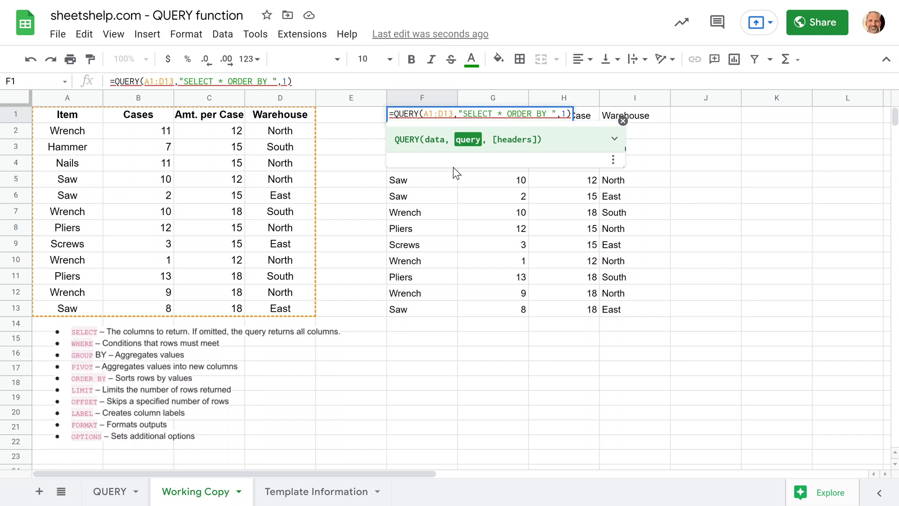
pyautogui.write(' B')
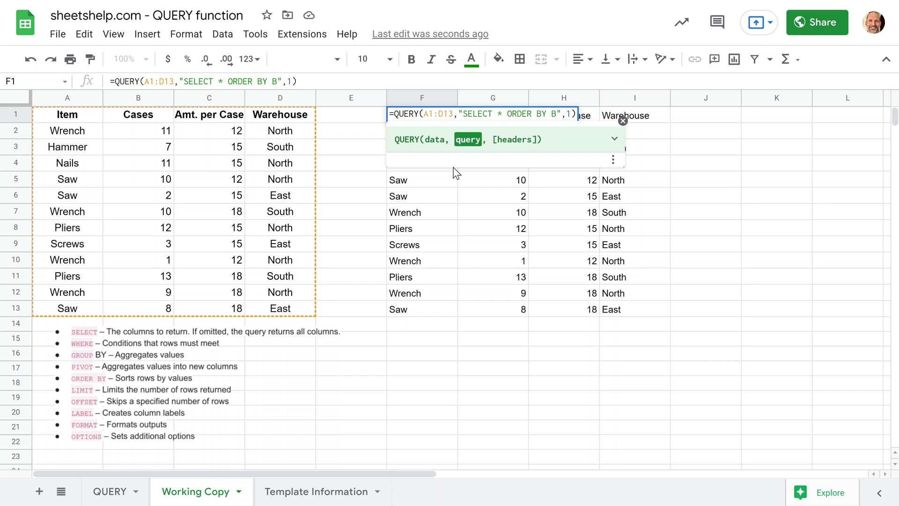
pyautogui.write(' I')
pyautogui.press('BackSpace')
pyautogui.write('LIMIT')
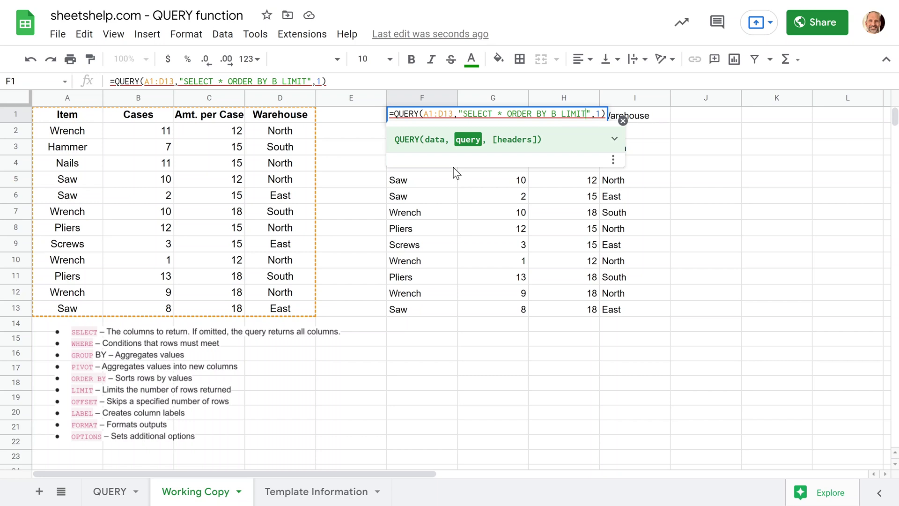
pyautogui.write(' 5')
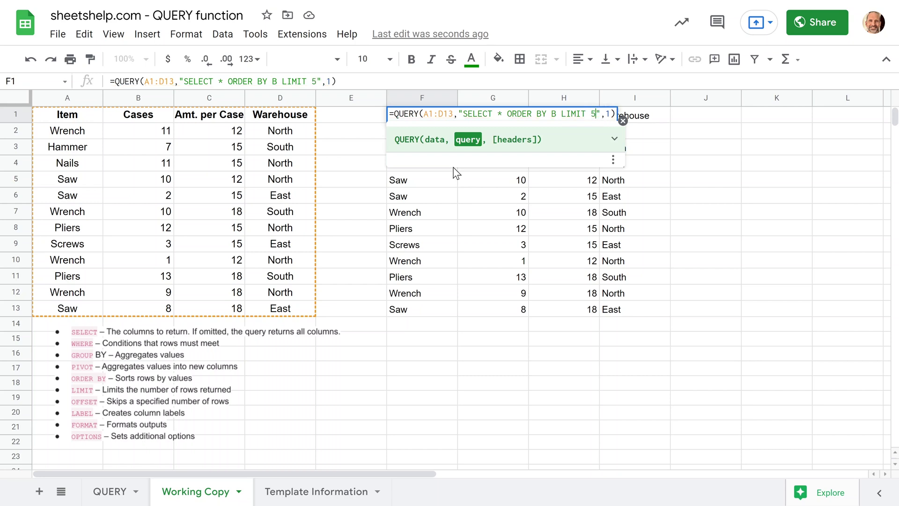
pyautogui.press('Return')
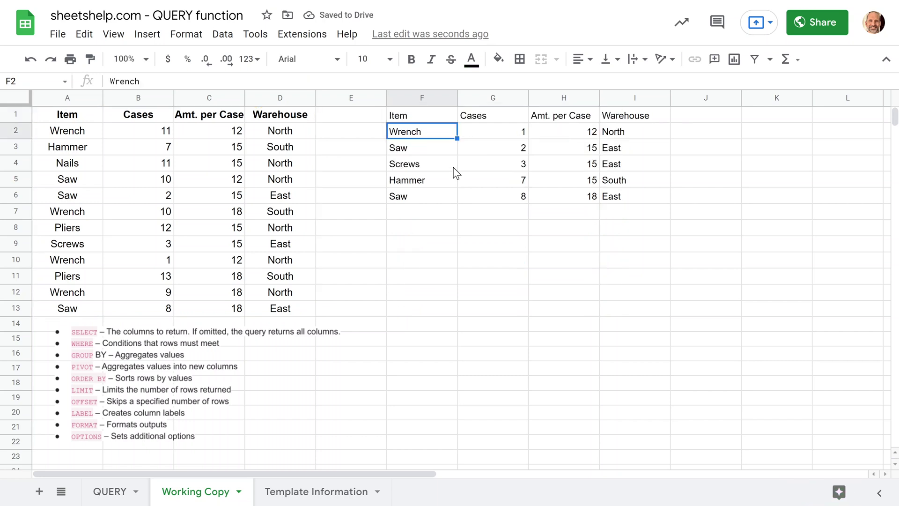
# Add DESC after ORDER BY B in the F1 query, then delete the F1 formula entirely.
pyautogui.click(507, 135)
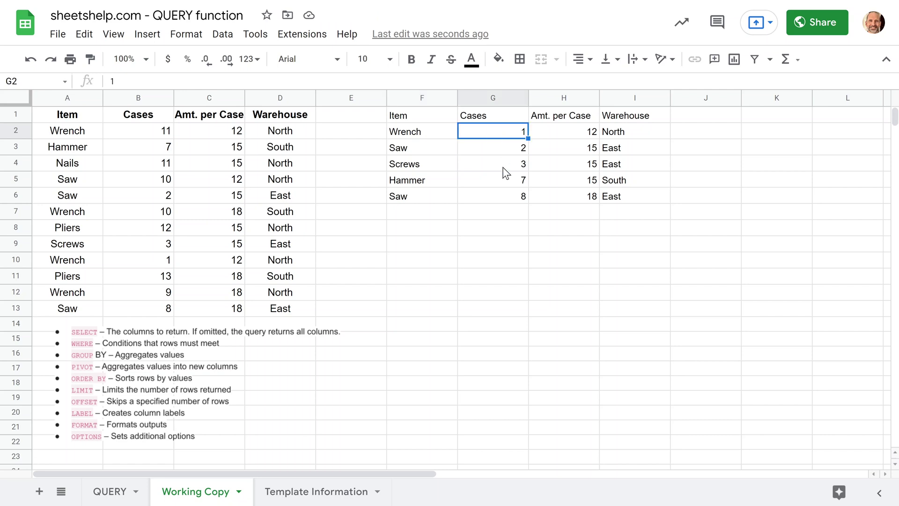
pyautogui.click(440, 130)
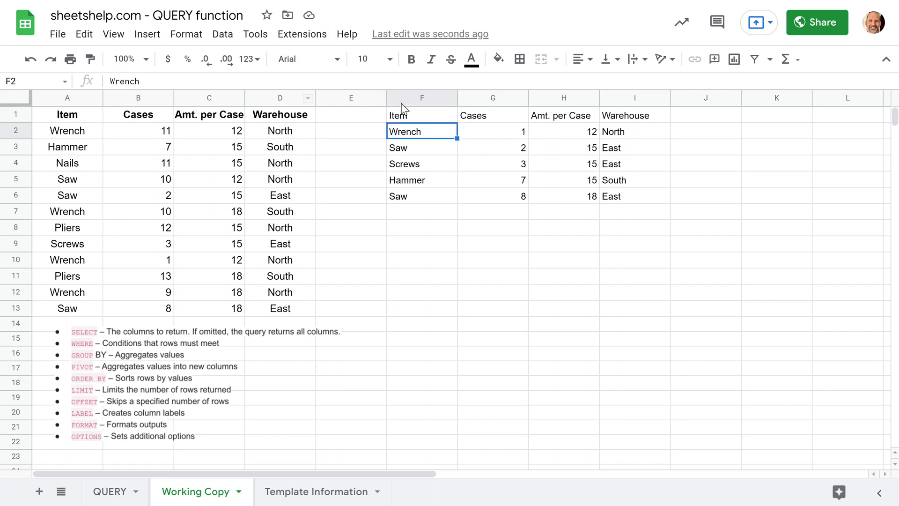
pyautogui.click(404, 118)
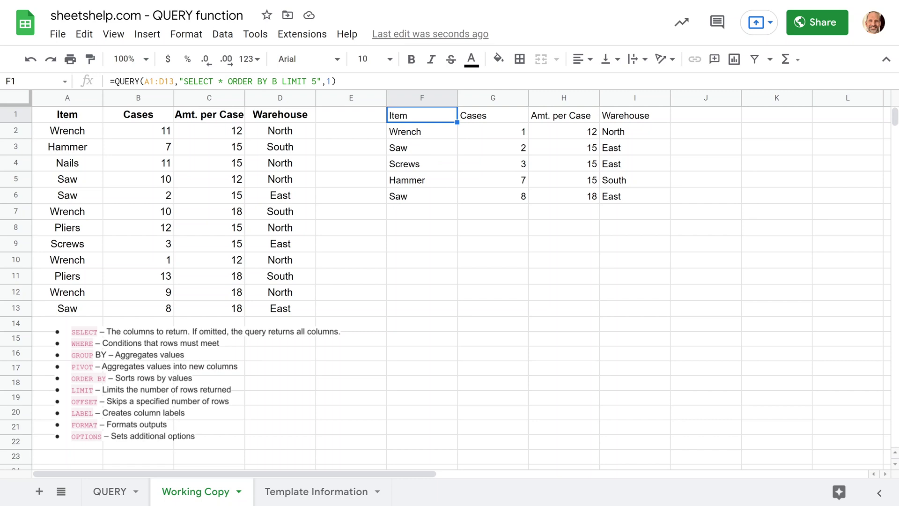
pyautogui.press('Return')
pyautogui.write('DESC')
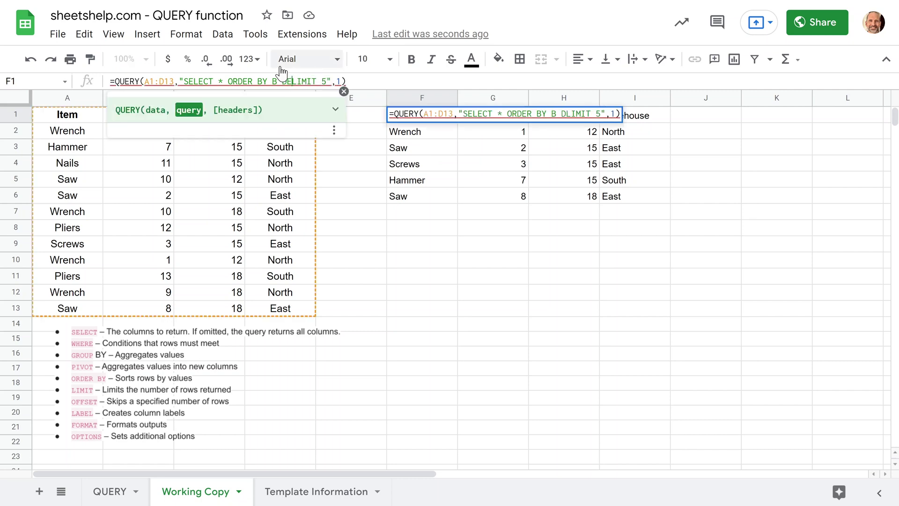
pyautogui.press('Return')
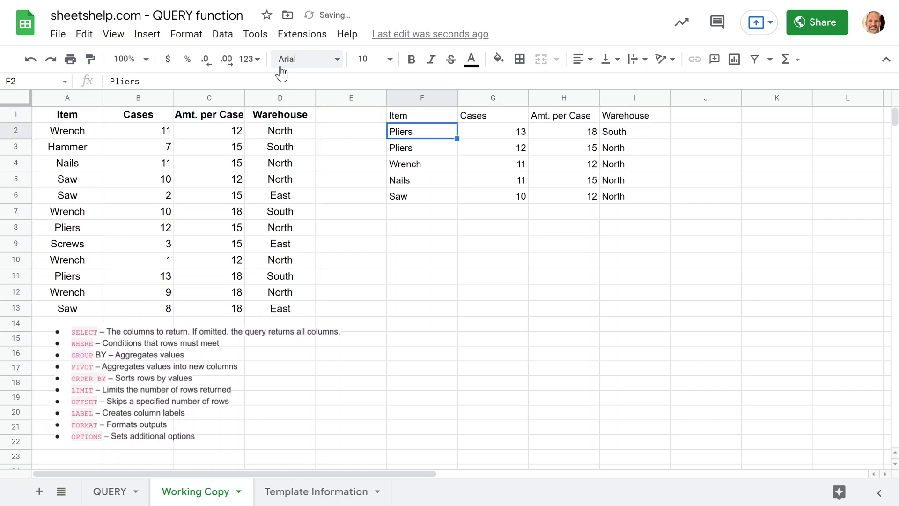
pyautogui.press('Up')
pyautogui.press('Delete')
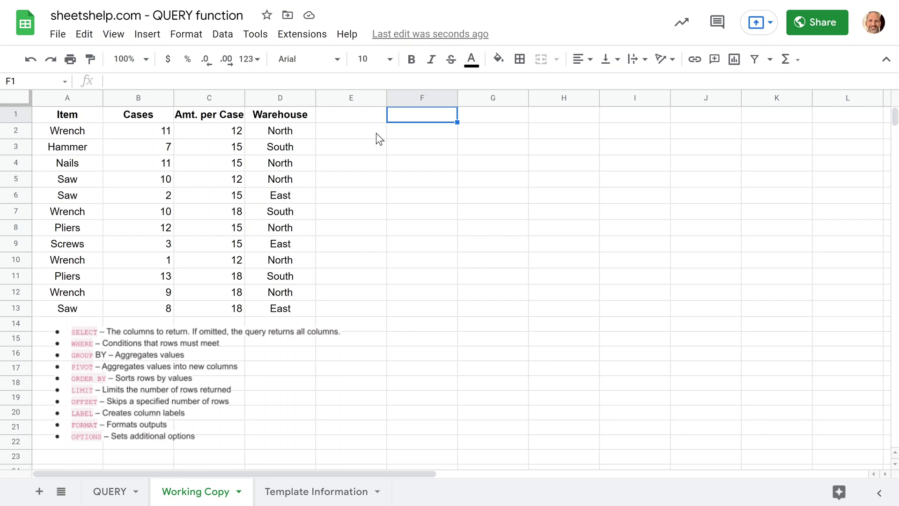
# Enter =QUERY(A1:D13,"SELECT A, SUM(B) GROUP BY A",1) in F1 to total Cases per item.
pyautogui.write('=')
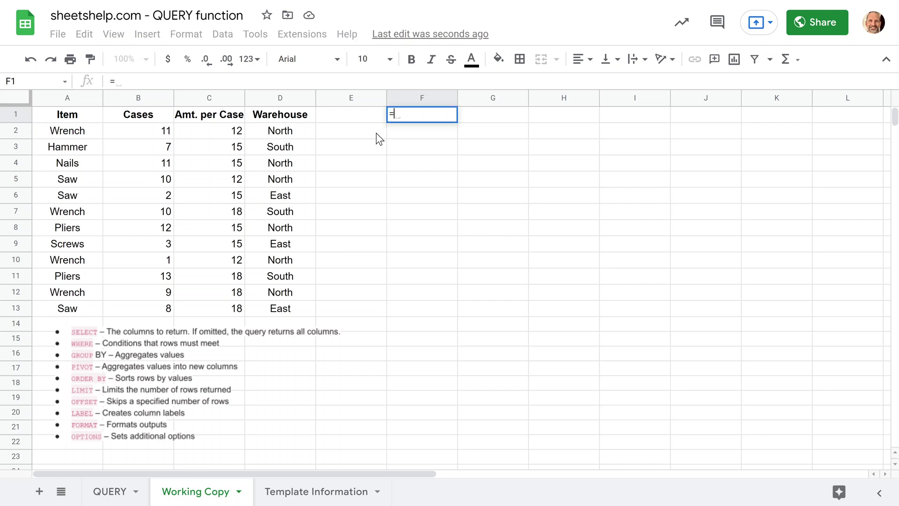
pyautogui.write('query')
pyautogui.press('Tab')
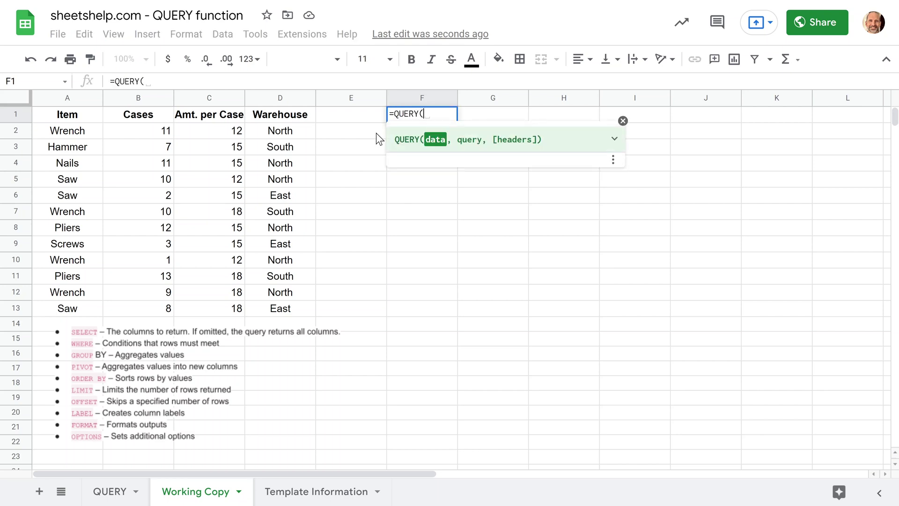
pyautogui.moveTo(67, 116); pyautogui.dragTo(296, 313)
pyautogui.write(',')
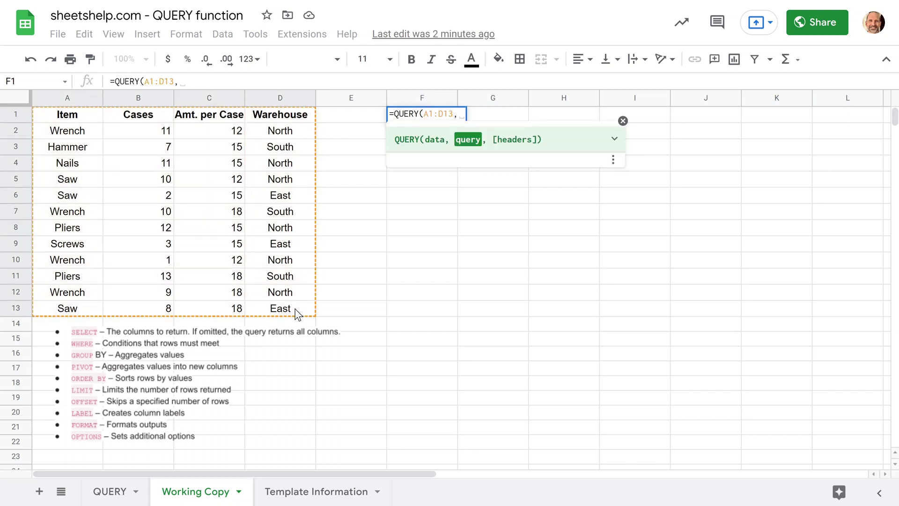
pyautogui.write('"SELECT')
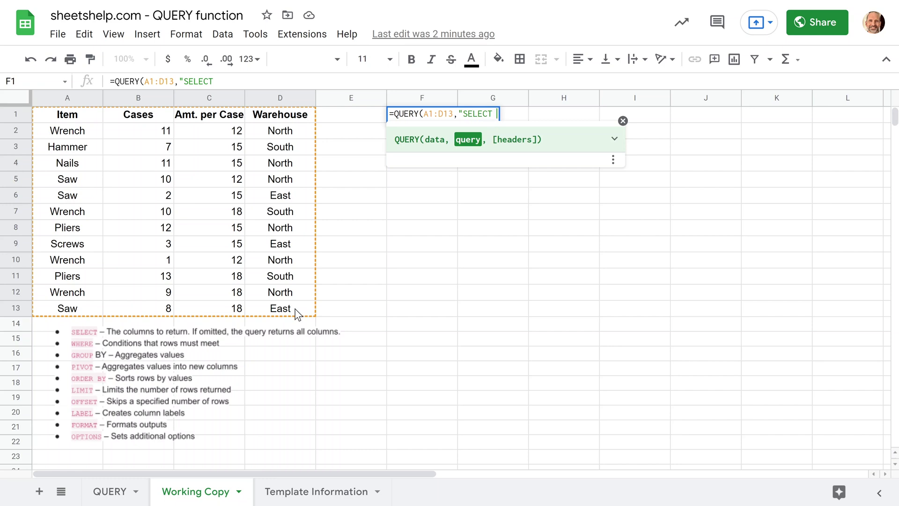
pyautogui.write(' A, SUM(B)')
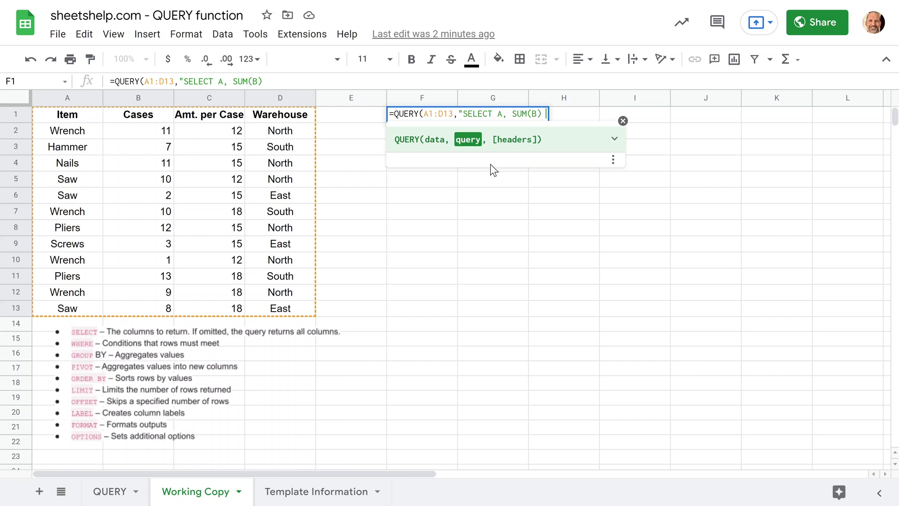
pyautogui.write('GROUP BY ')
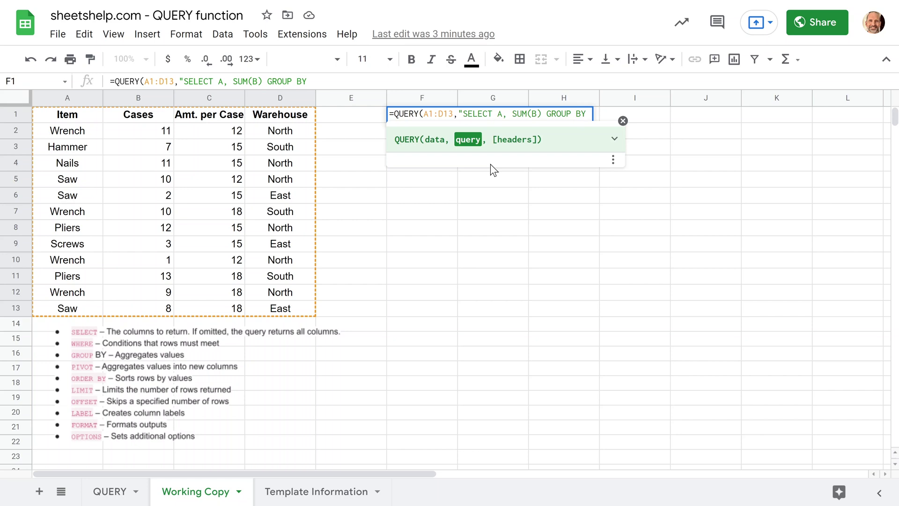
pyautogui.write('A')
pyautogui.write('"')
pyautogui.write(',')
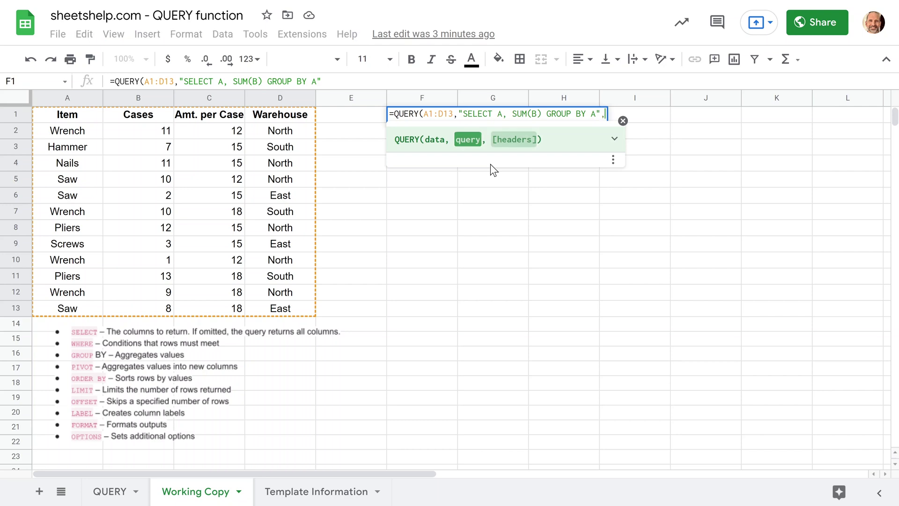
pyautogui.write('1)')
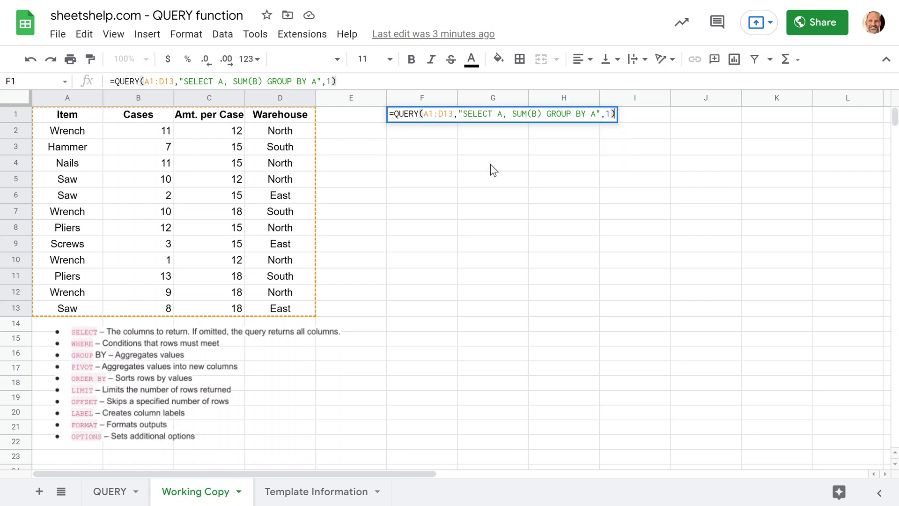
pyautogui.press('Return')
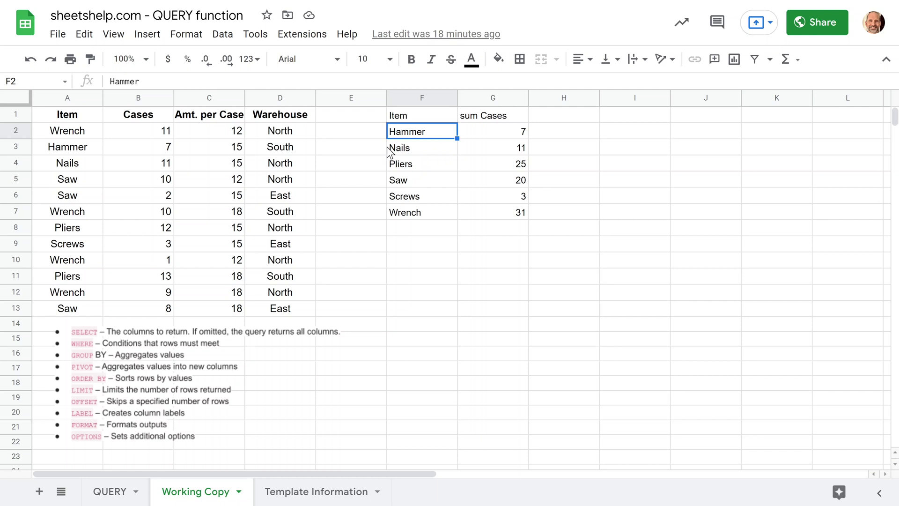
pyautogui.click(479, 121)
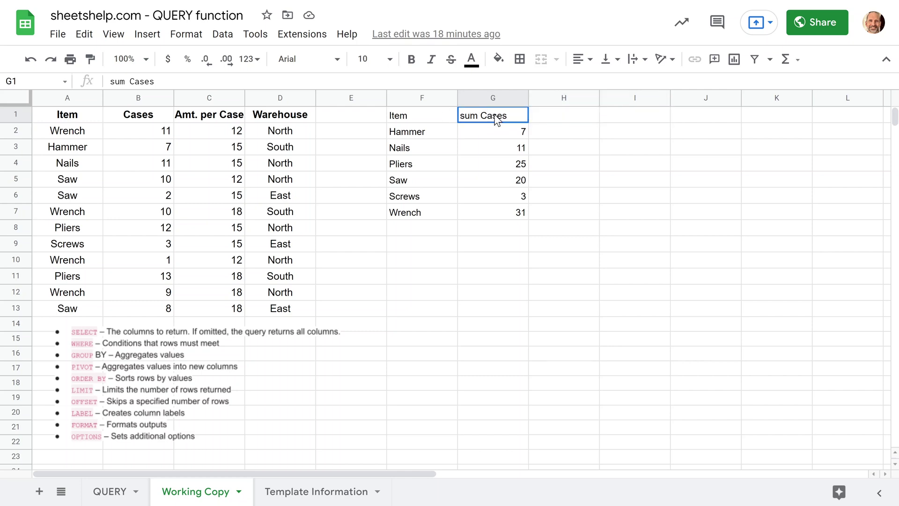
pyautogui.keyDown('shift'); pyautogui.click(567, 120); pyautogui.keyUp('shift')
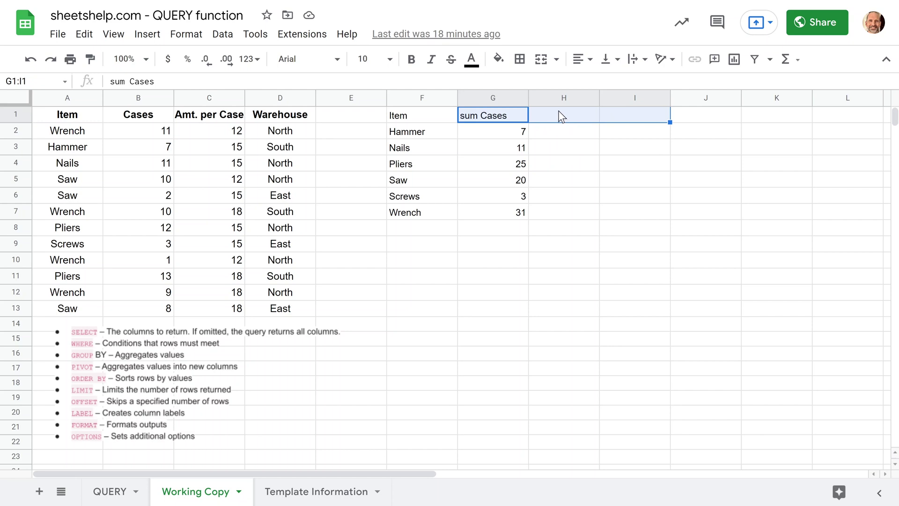
pyautogui.moveTo(560, 115); pyautogui.dragTo(558, 214)
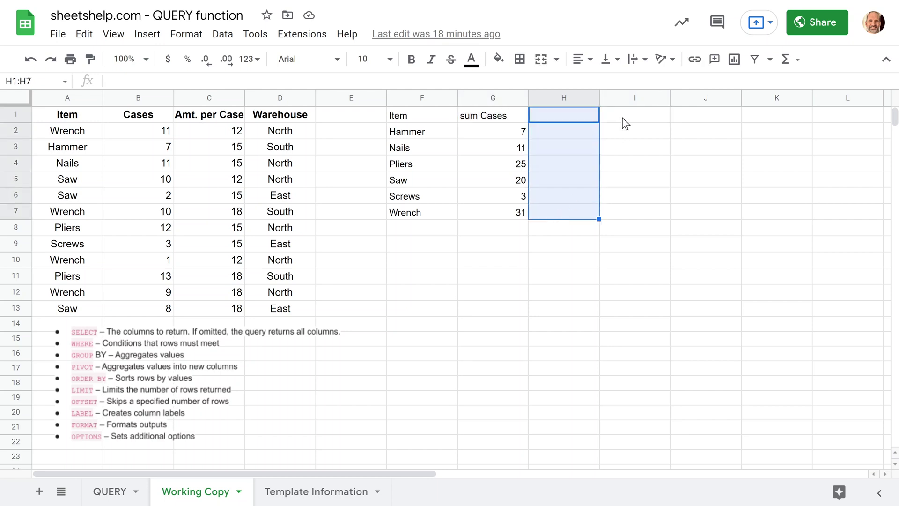
pyautogui.moveTo(626, 117); pyautogui.dragTo(618, 216)
pyautogui.moveTo(695, 118); pyautogui.dragTo(700, 221)
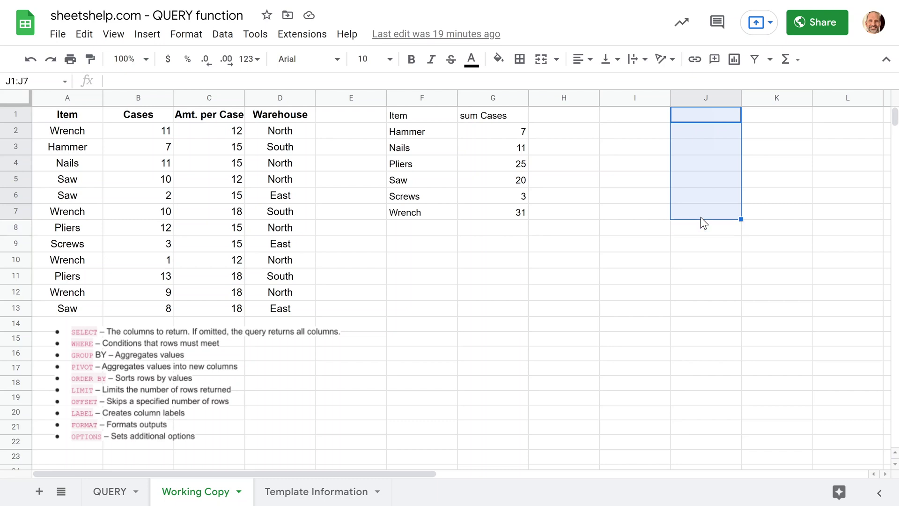
pyautogui.click(587, 199)
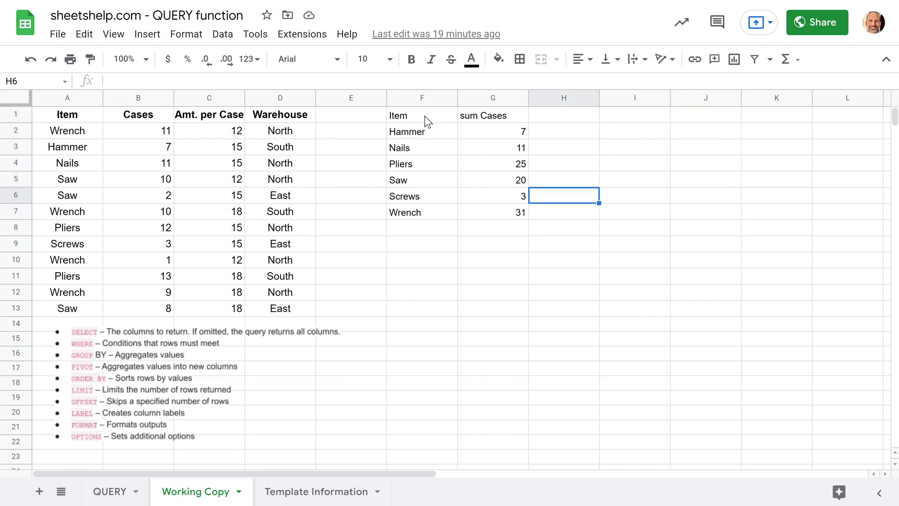
pyautogui.doubleClick(421, 115)
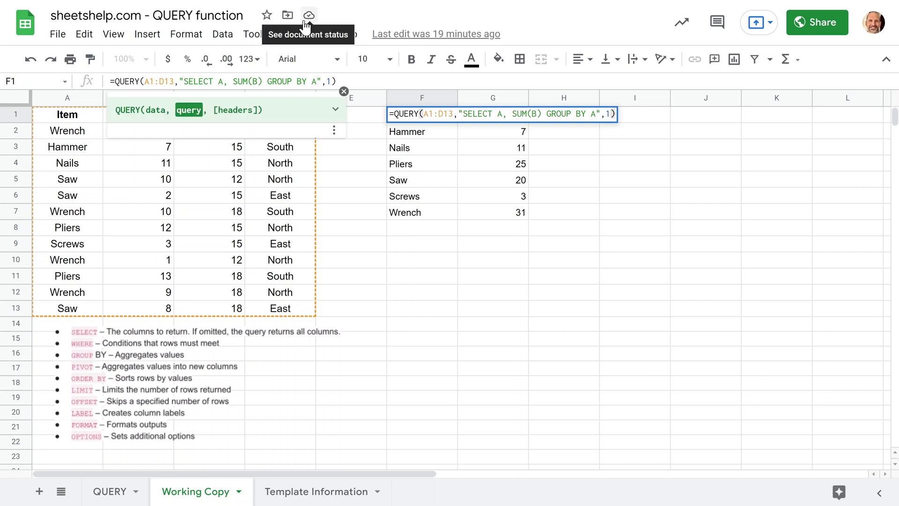
# Append PIVOT D to the F1 query to split item totals into East, North and South columns.
pyautogui.write('PIV')
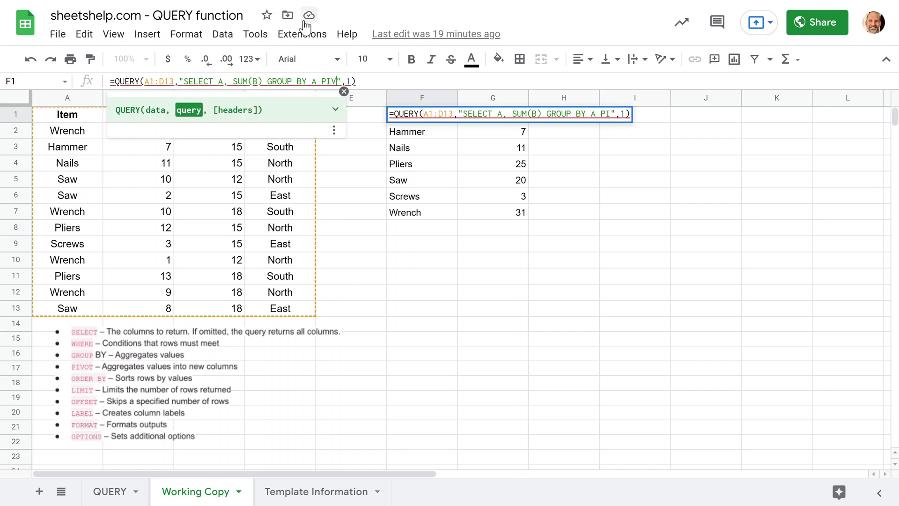
pyautogui.write('OT')
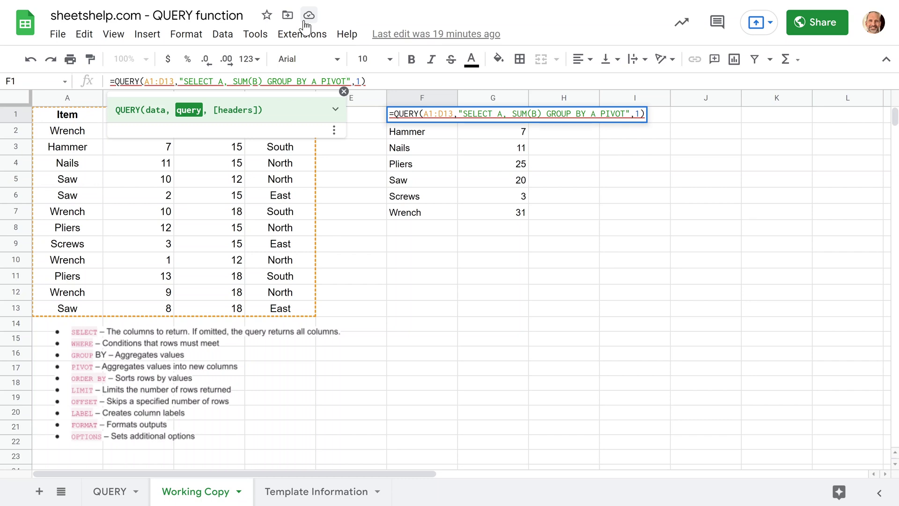
pyautogui.write(' d')
pyautogui.press('BackSpace')
pyautogui.write('D')
pyautogui.press('Return')
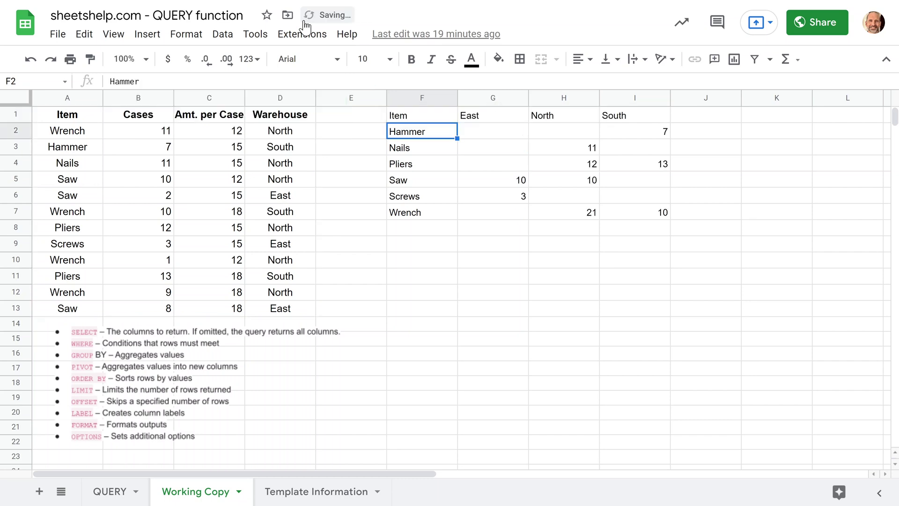